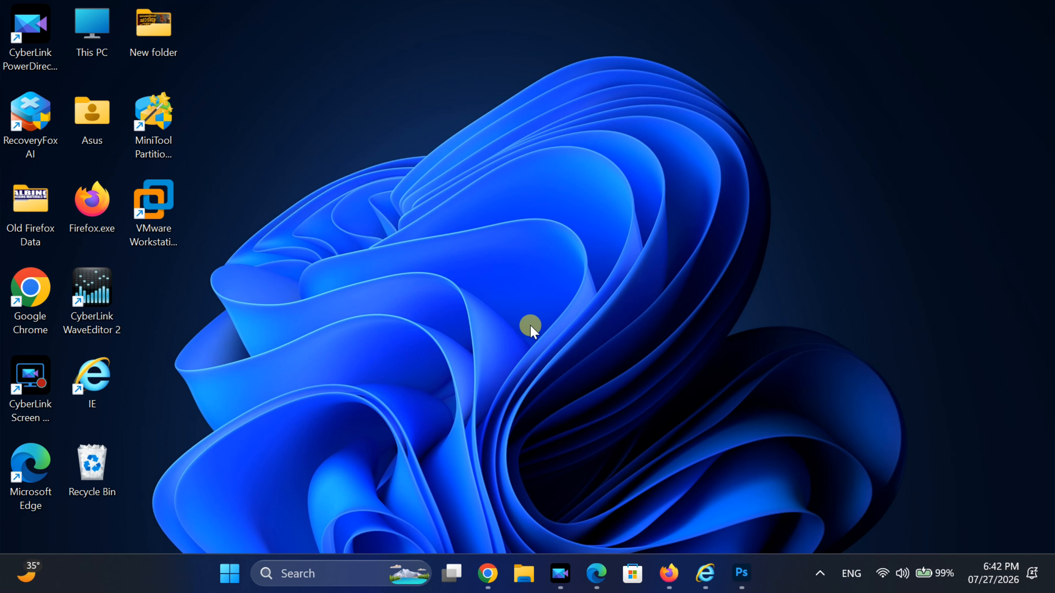
Step: Open the Advanced page of the System settings in Windows Settings
left_click(226, 575)
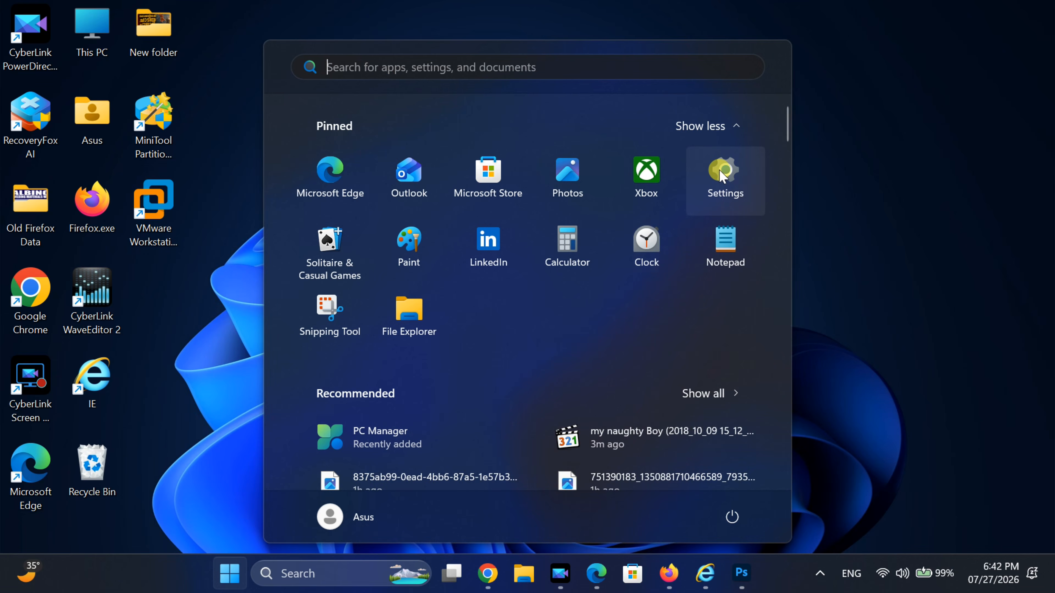
left_click(723, 176)
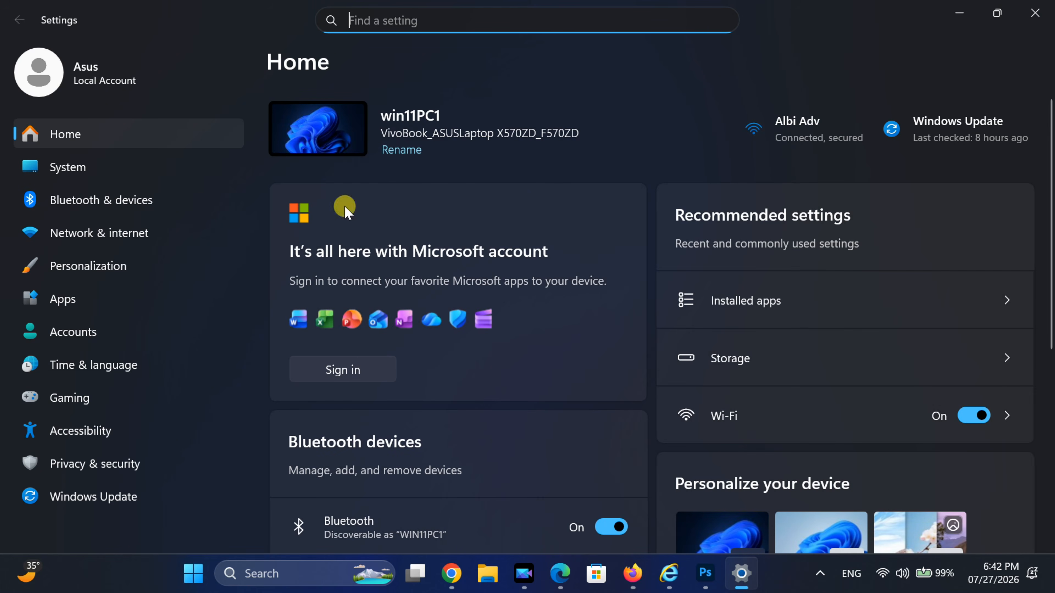
left_click(56, 167)
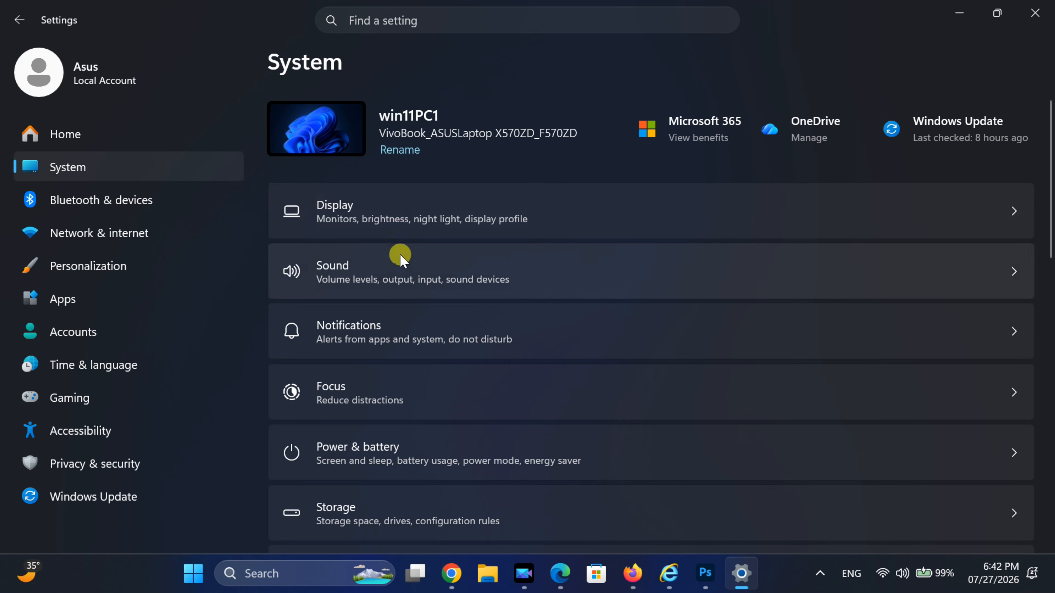
scroll(400, 256, "down", 5)
scroll(401, 258, "down", 3)
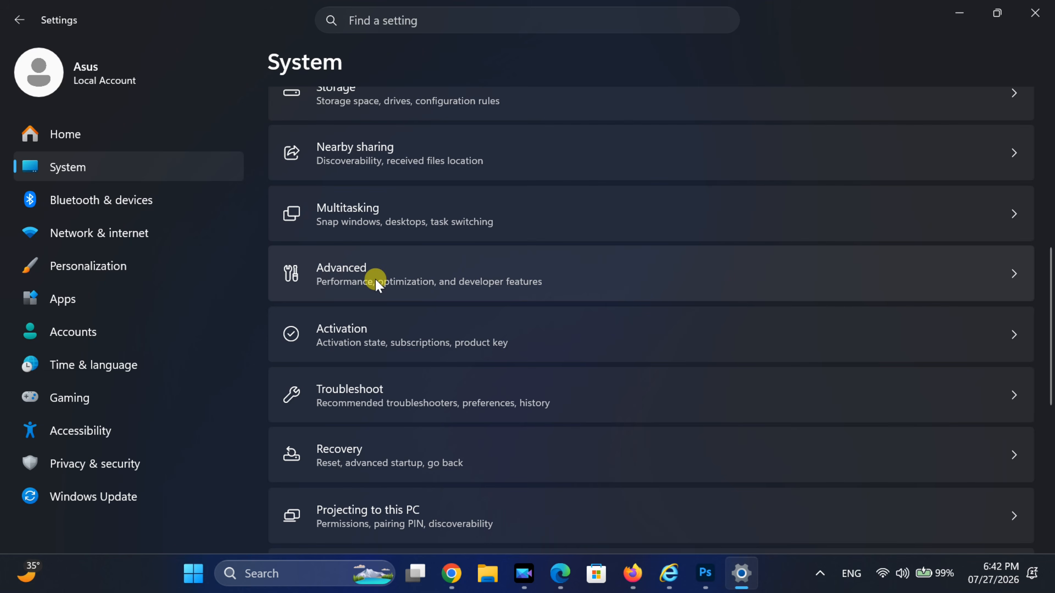
left_click(376, 284)
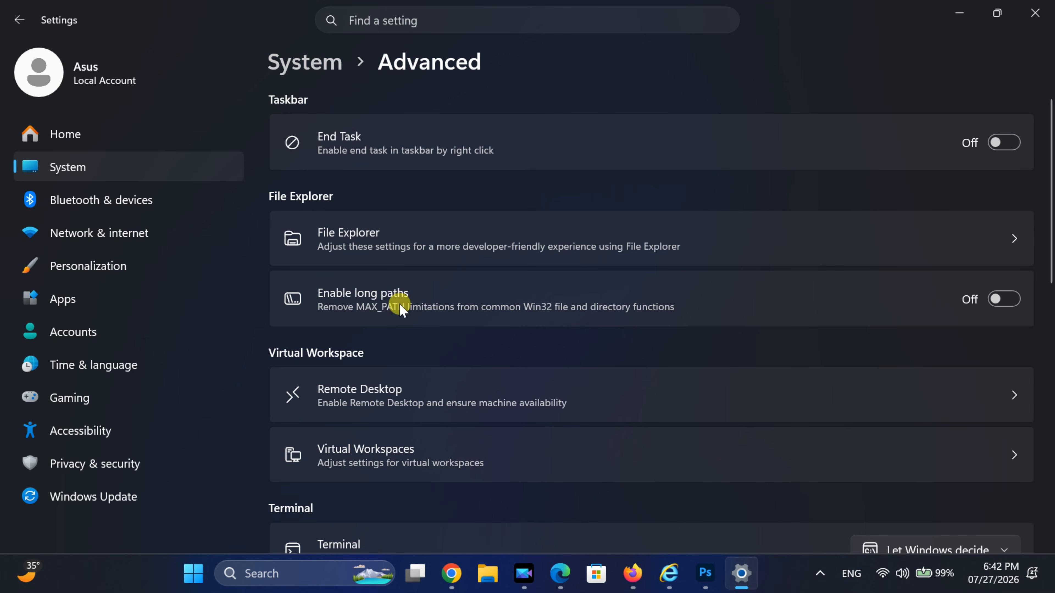
Step: Open the Disks & volumes page through the Create a Dev Drive entry
scroll(400, 307, "down", 3)
scroll(375, 400, "down", 3)
scroll(375, 400, "down", 6)
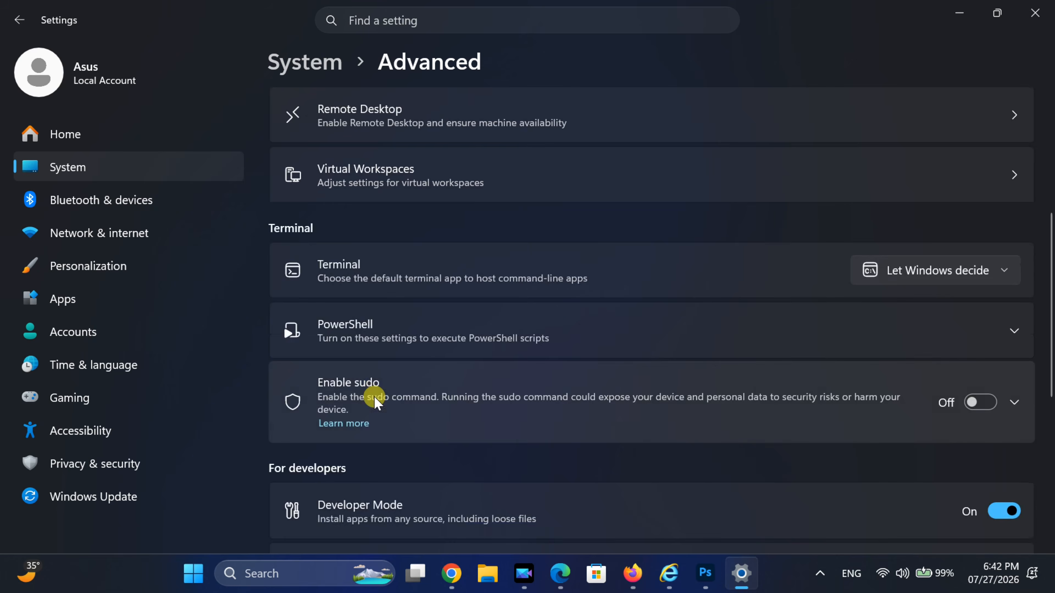
scroll(375, 400, "down", 3)
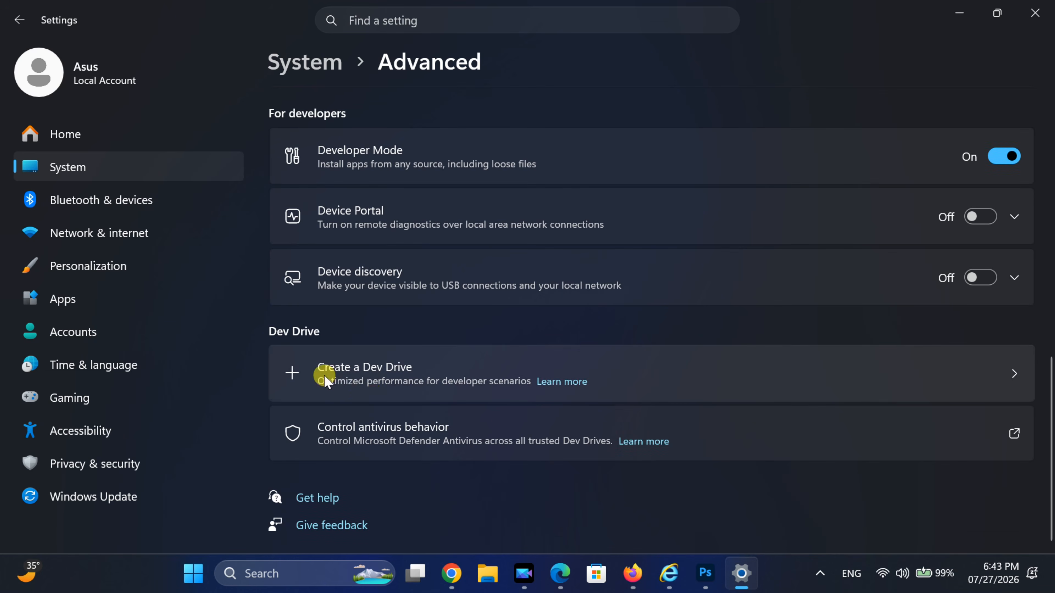
left_click(366, 377)
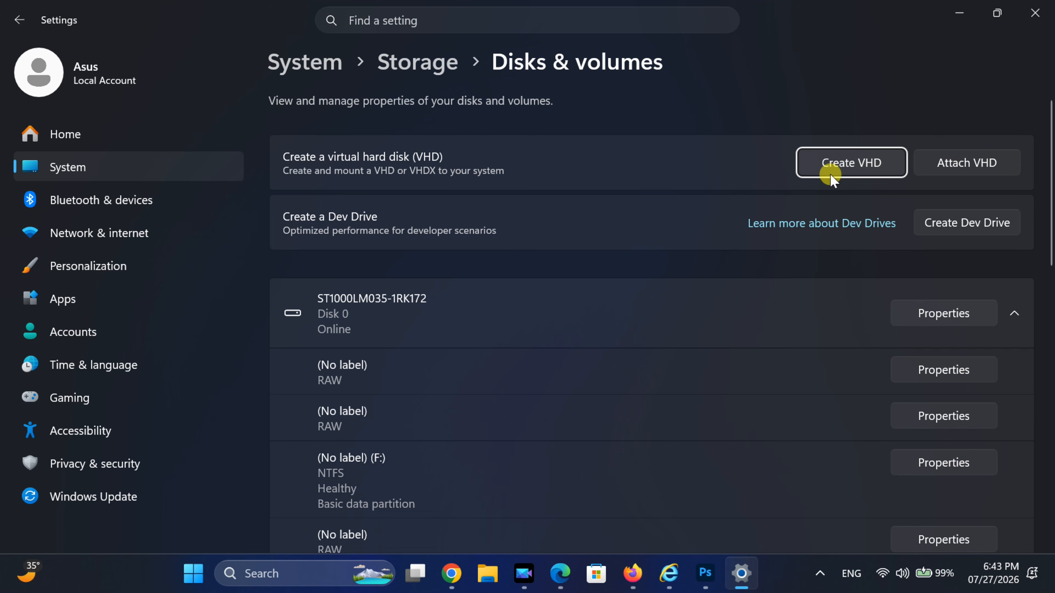
Step: Start creating a virtual hard disk and set its location to Local Disk (F:)
left_click(843, 166)
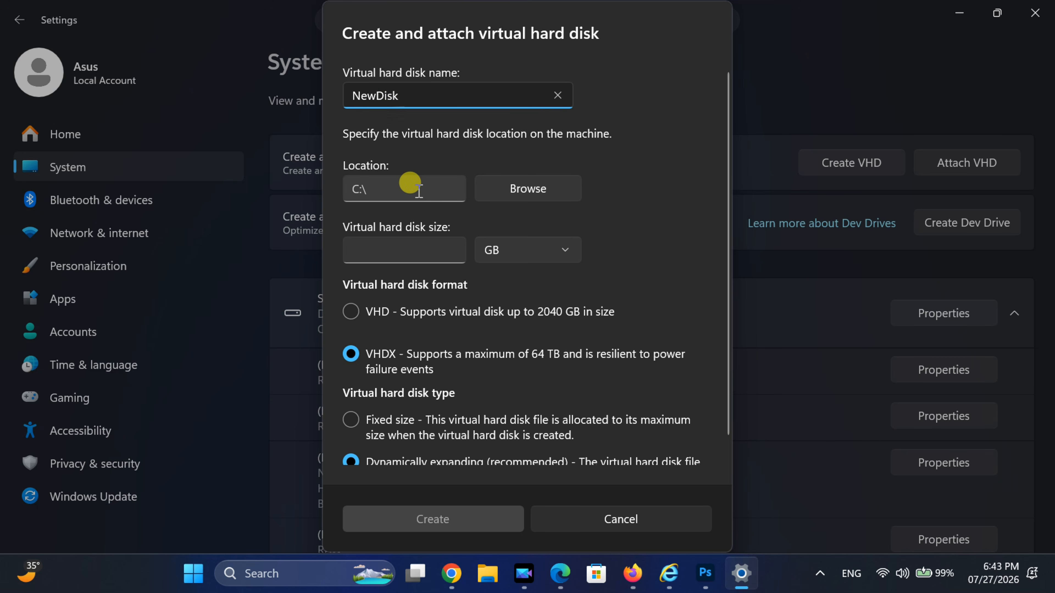
left_click(534, 189)
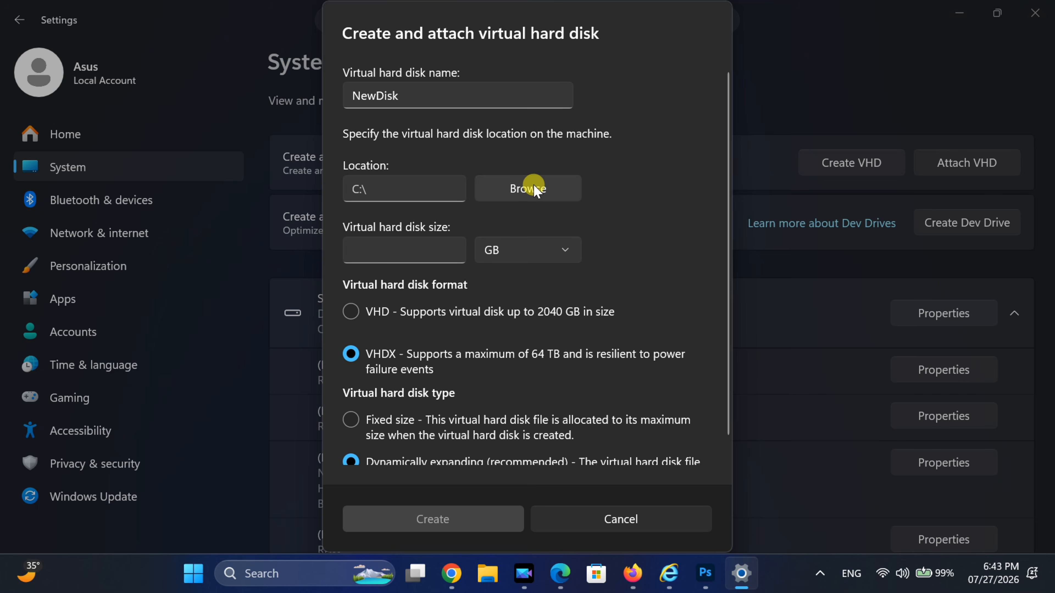
left_click(534, 189)
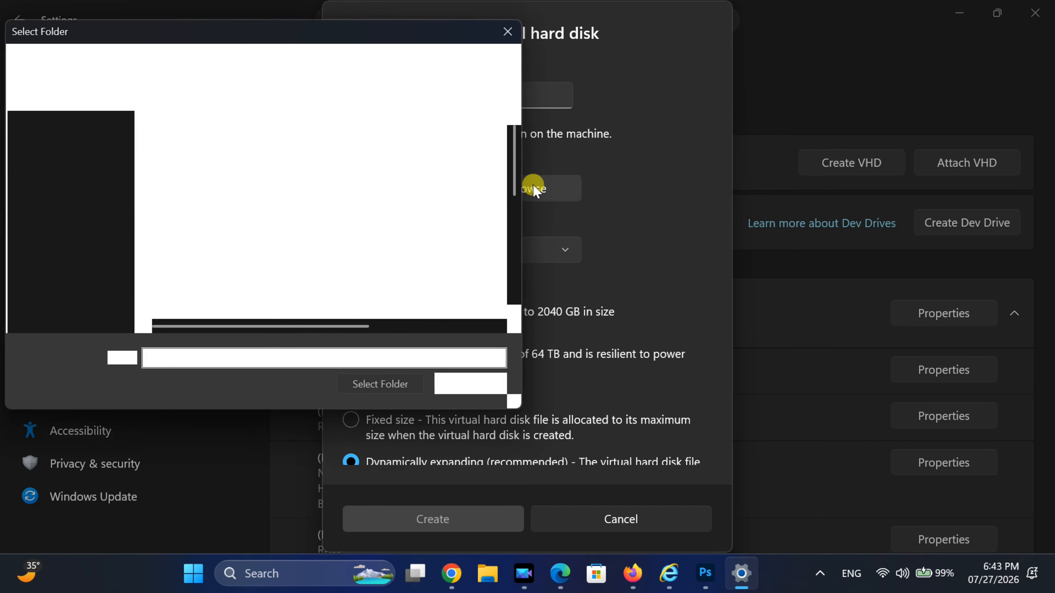
scroll(96, 262, "down", 1)
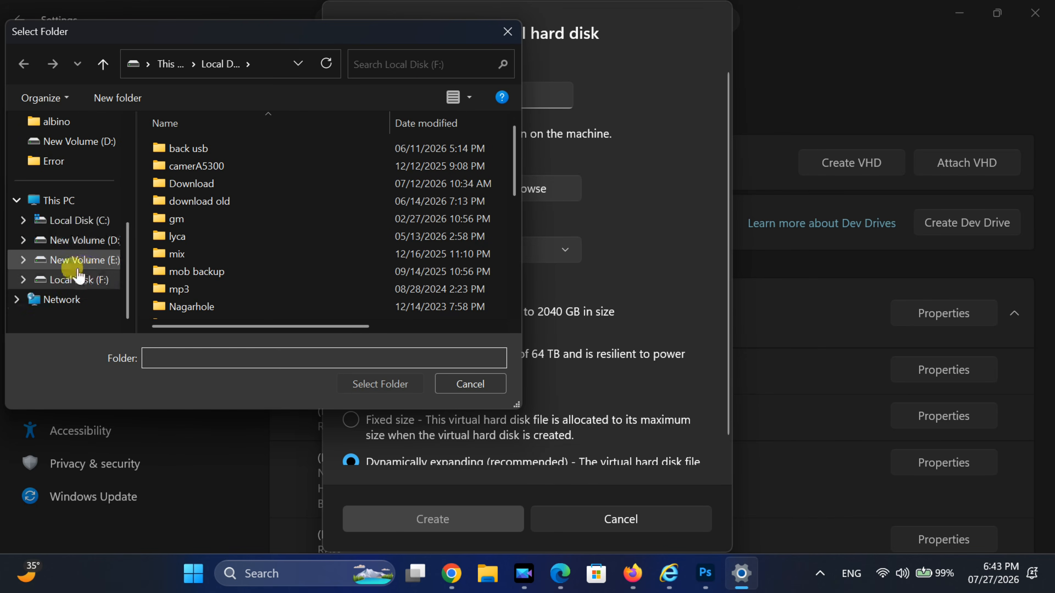
left_click(60, 281)
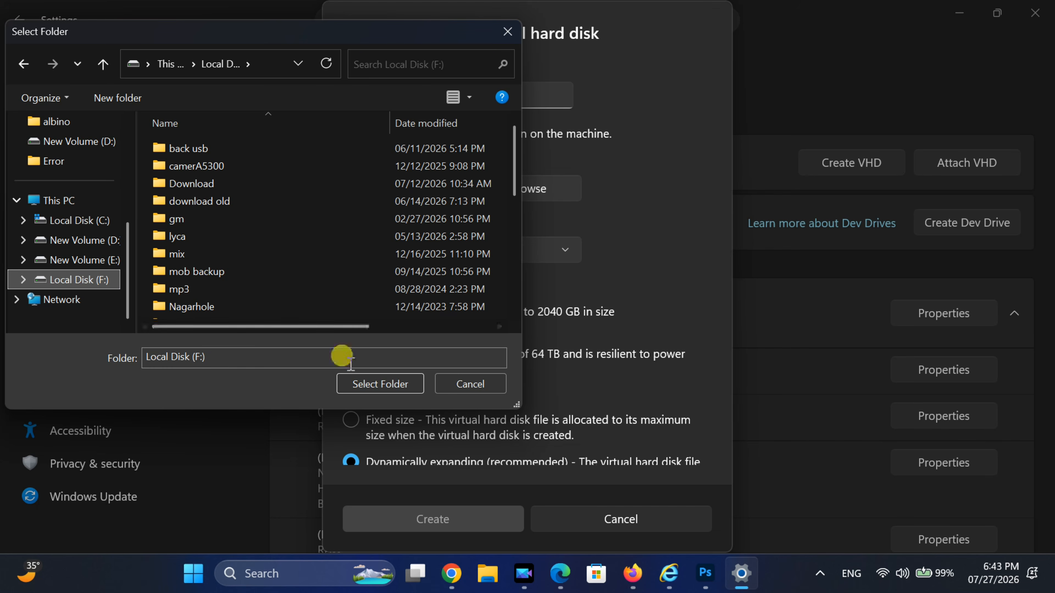
left_click(392, 386)
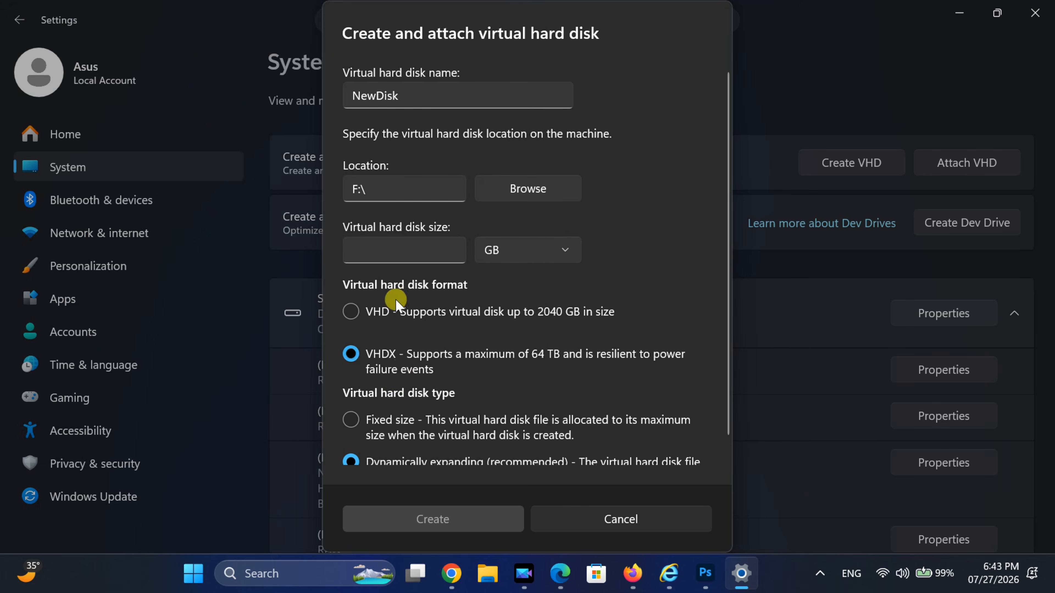
Step: Set the virtual hard disk size to 20 GB
left_click(375, 250)
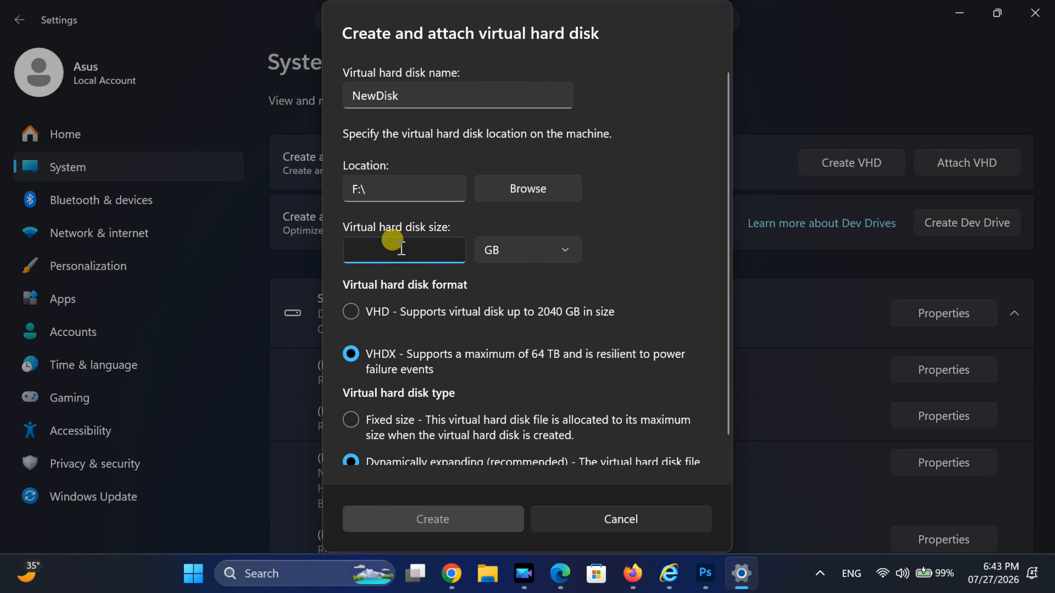
type("20")
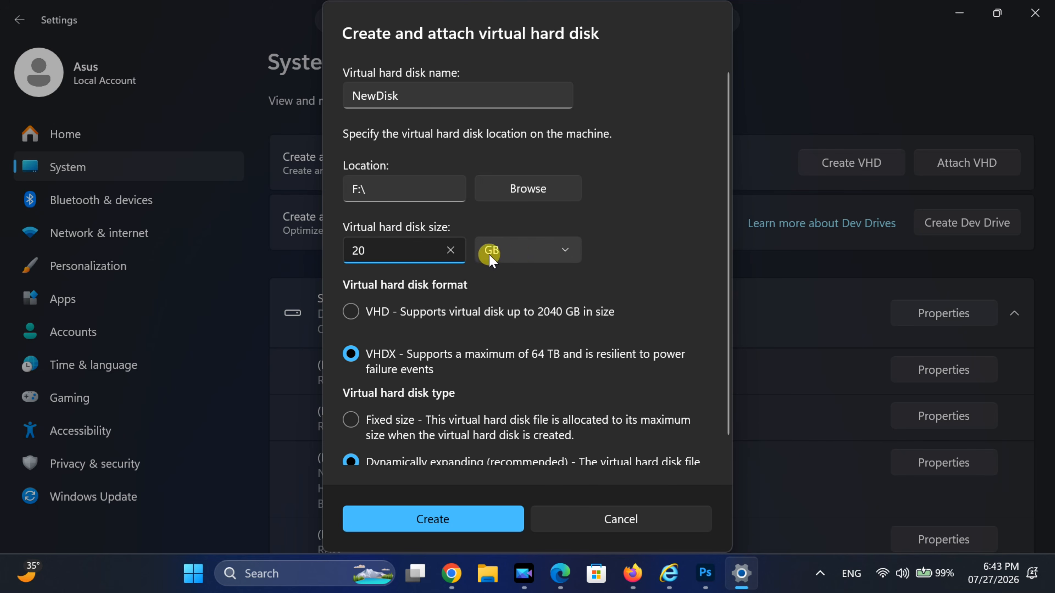
left_click(519, 257)
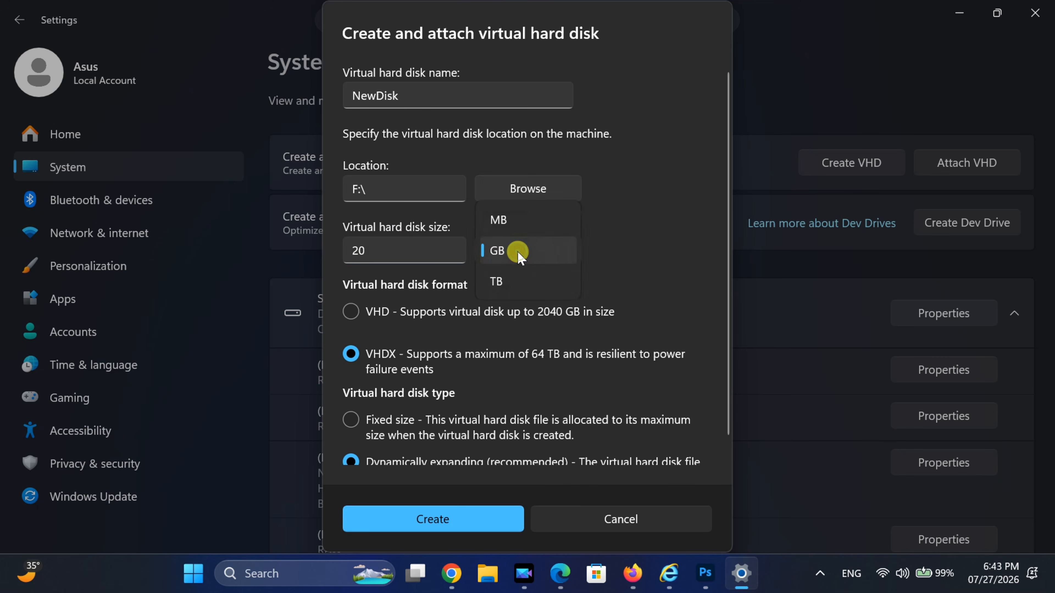
left_click(501, 253)
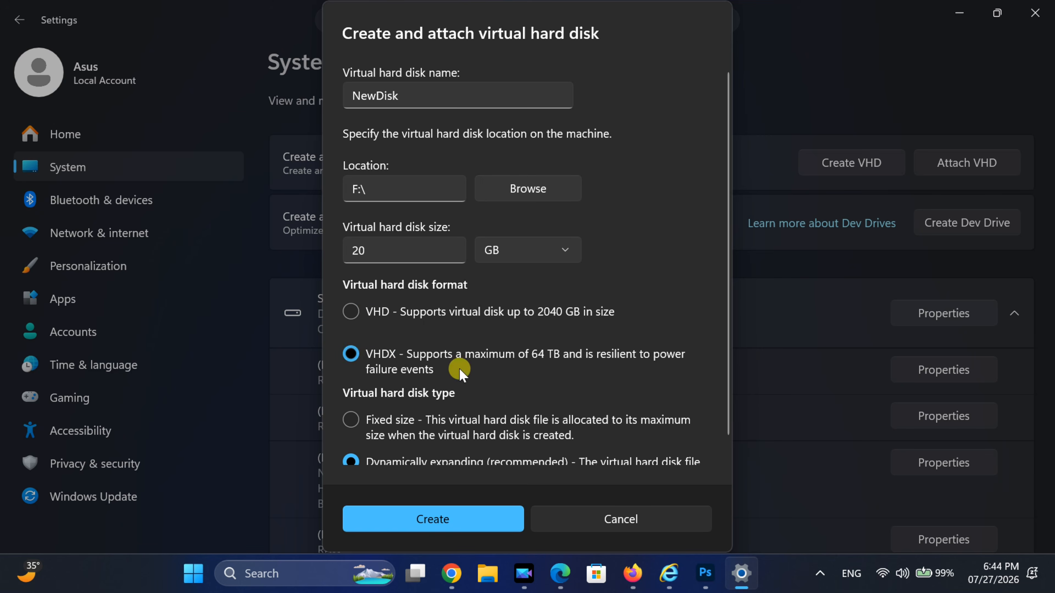
Step: Choose the dynamically expanding disk type, then create and attach the virtual hard disk, approving both confirmation requests
scroll(457, 368, "down", 1)
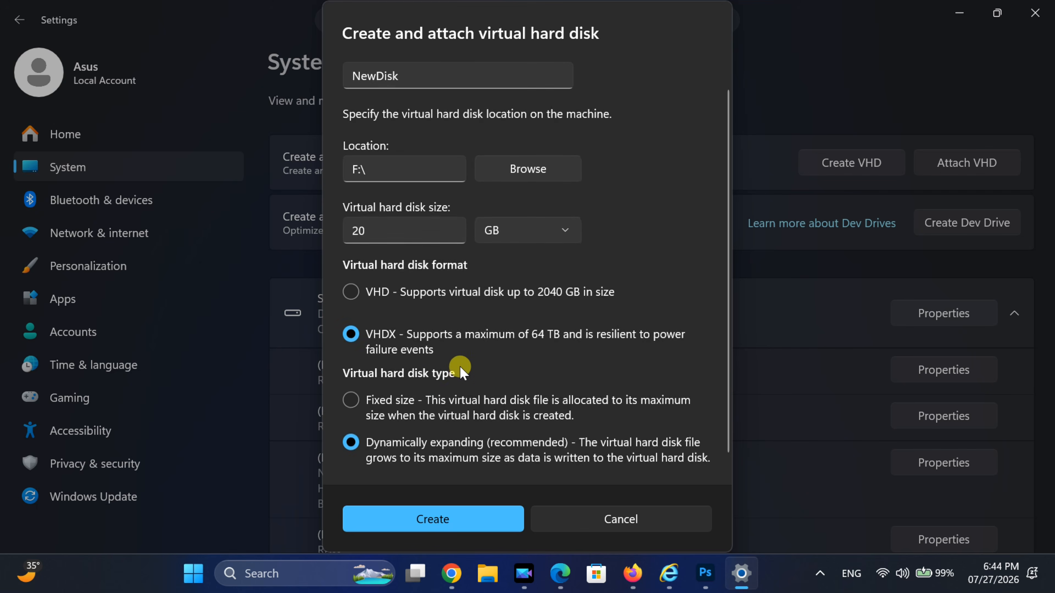
left_click(356, 400)
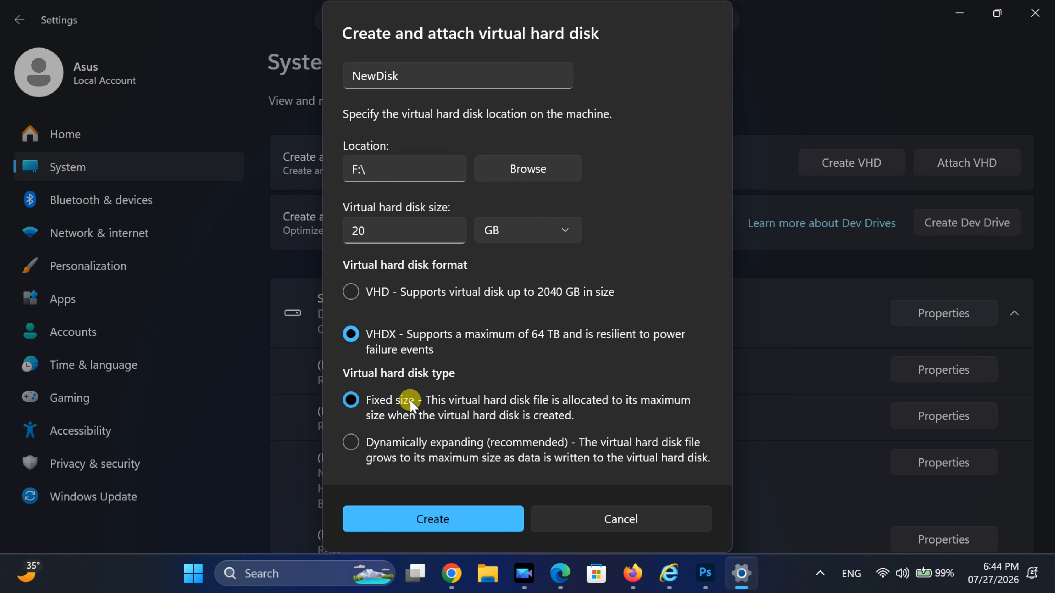
left_click(350, 441)
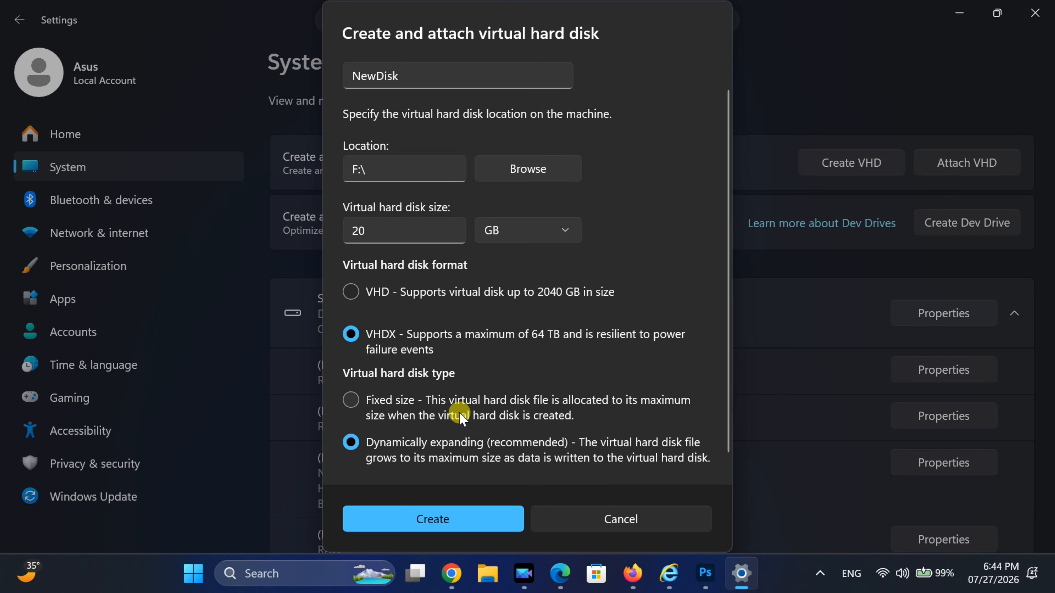
left_click(417, 523)
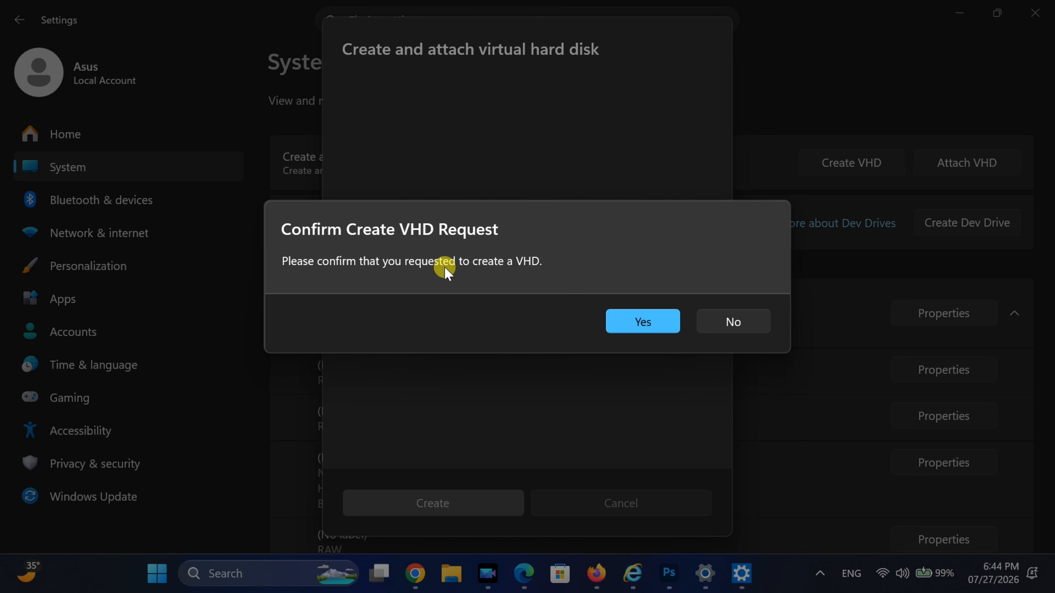
left_click(637, 326)
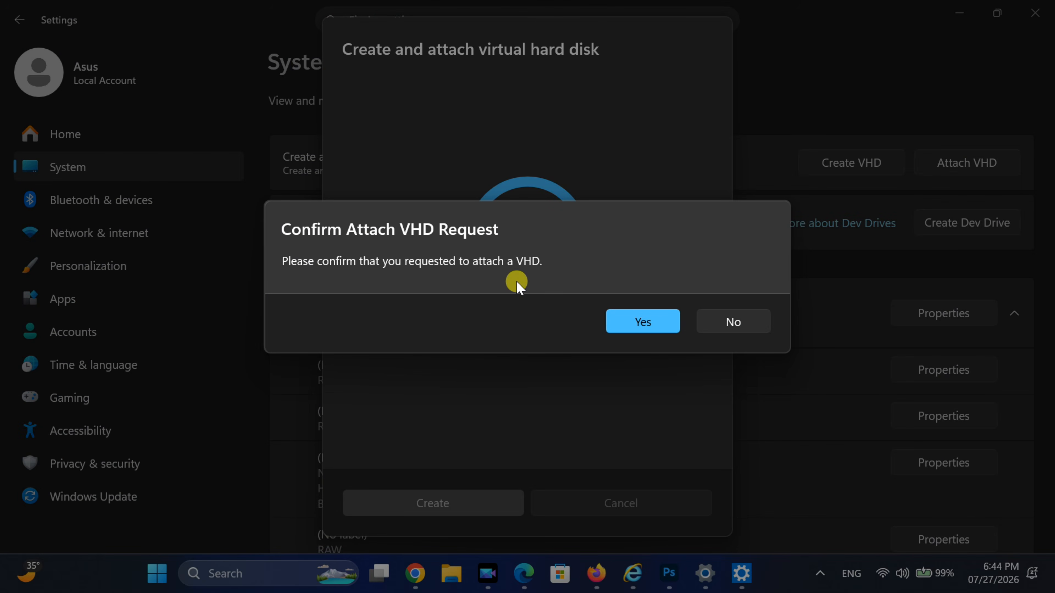
left_click(639, 325)
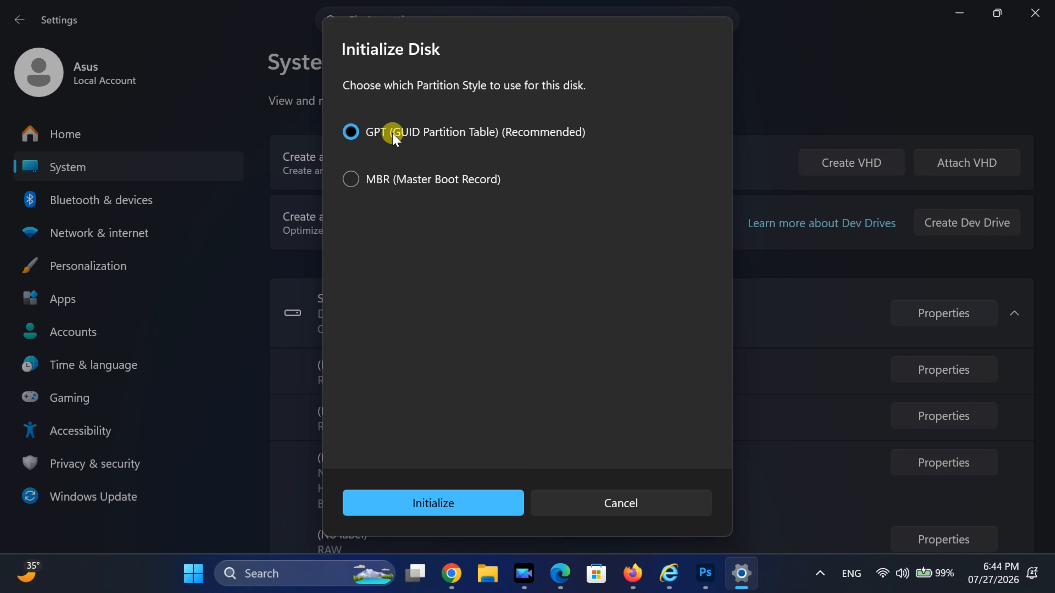
Step: Initialize the disk with the GPT partition style and format it as an NTFS volume with drive letter G
left_click(430, 502)
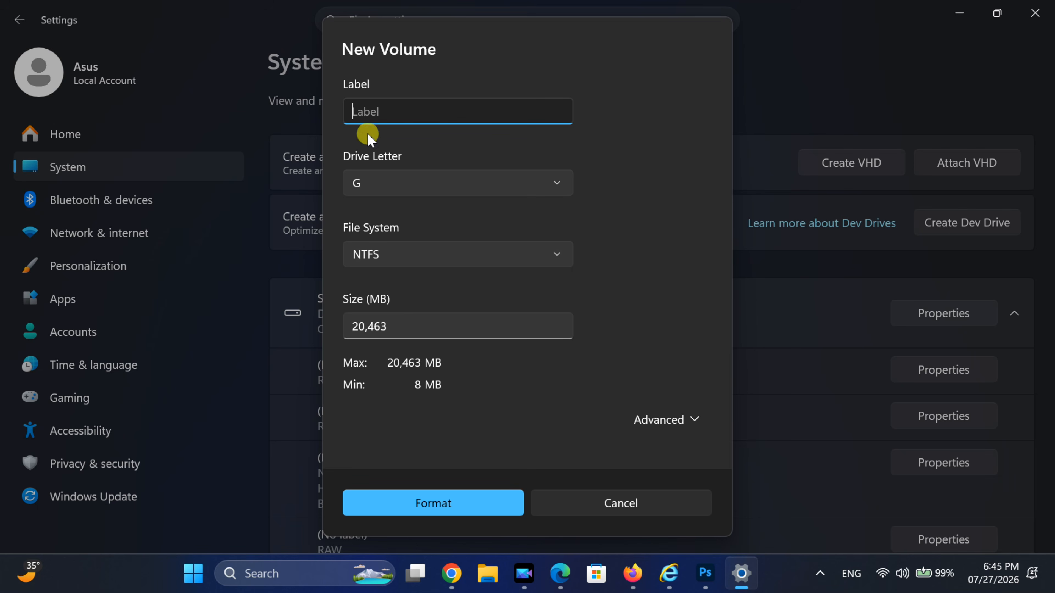
left_click(371, 186)
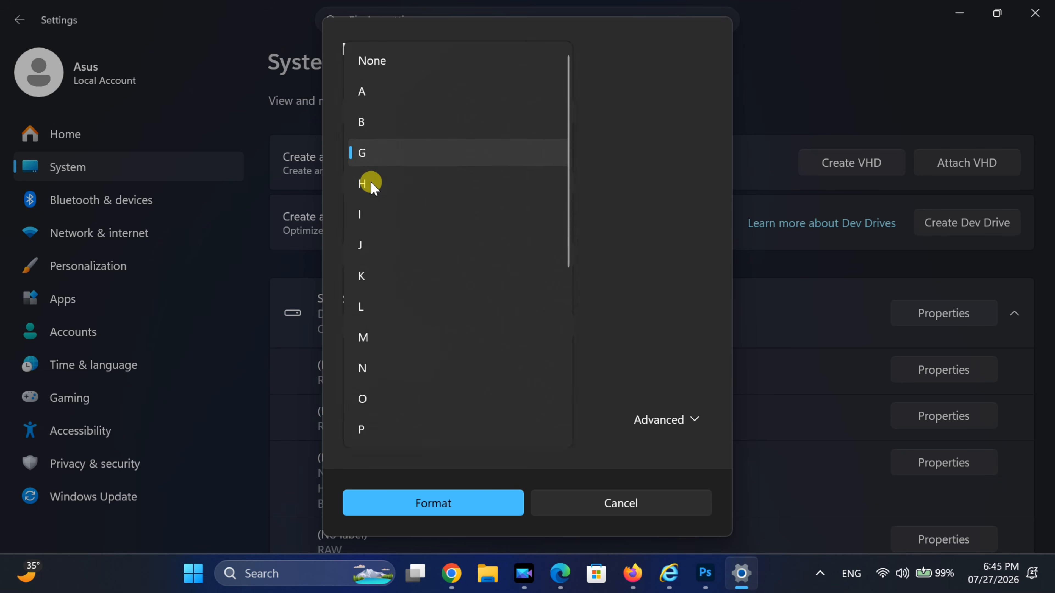
left_click(372, 151)
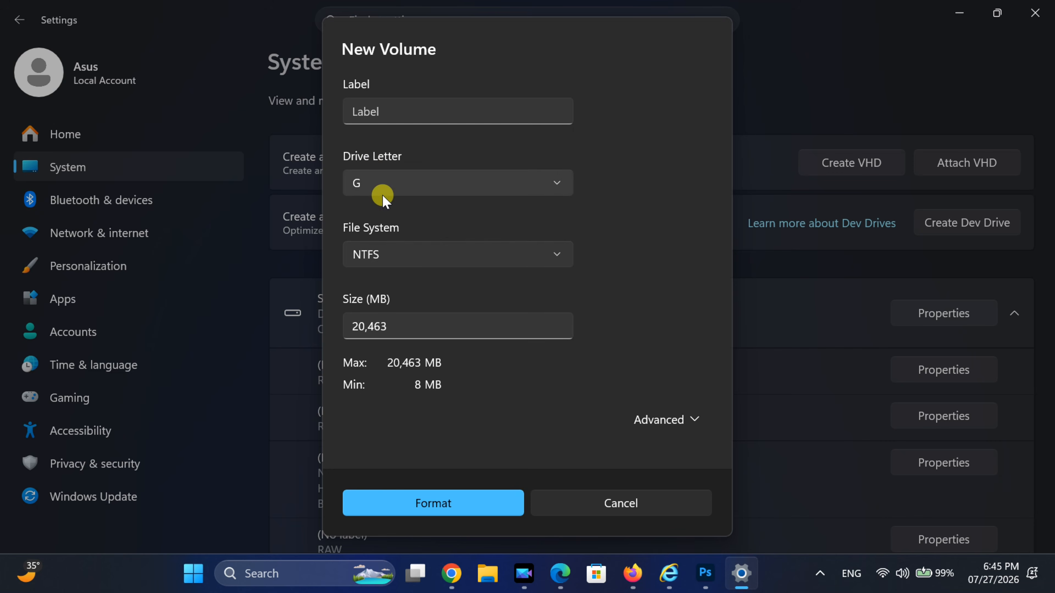
left_click(393, 263)
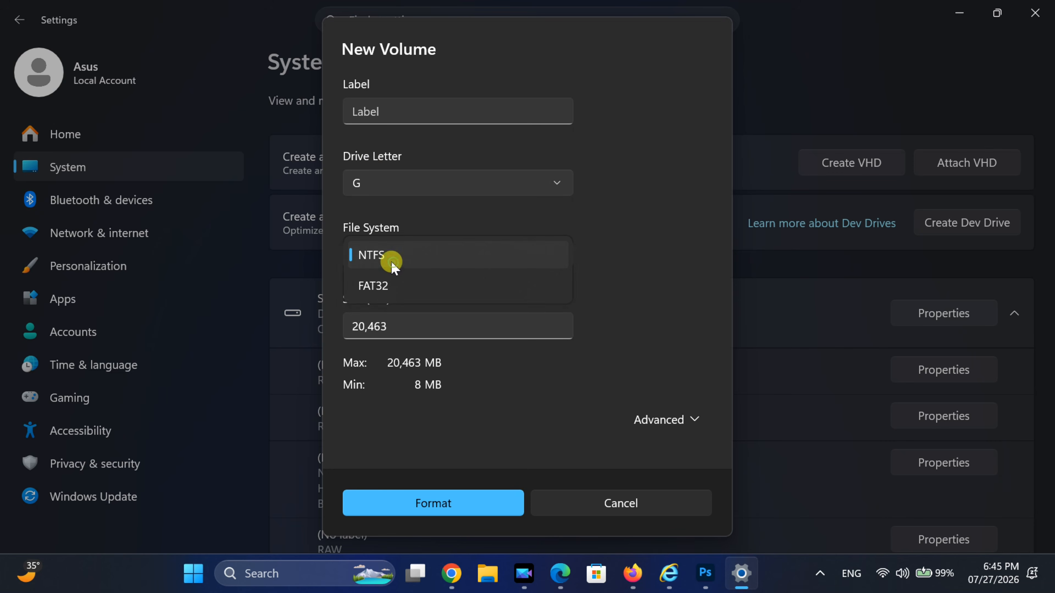
left_click(376, 257)
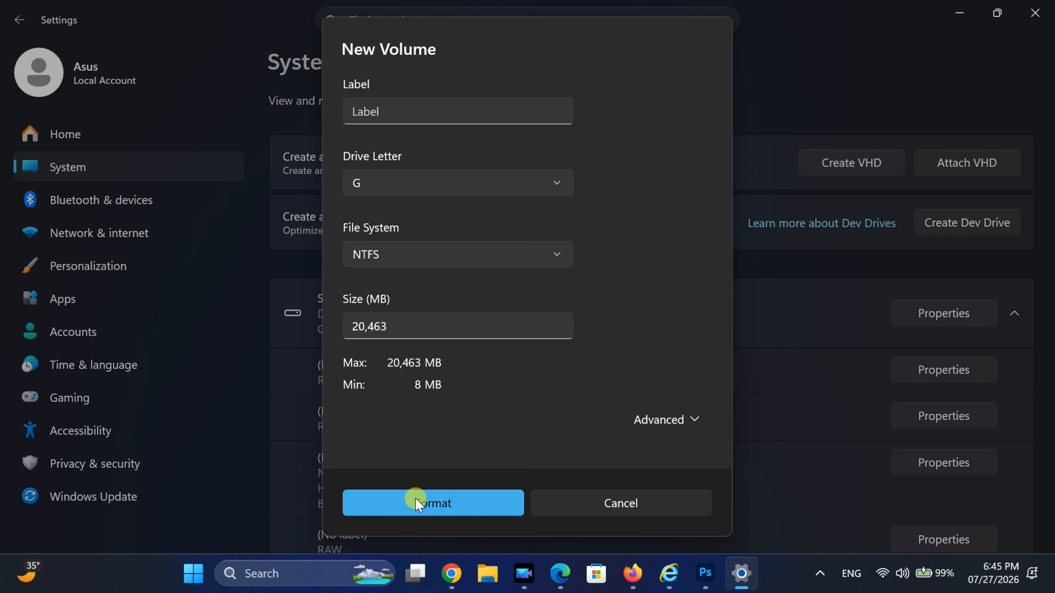
left_click(431, 500)
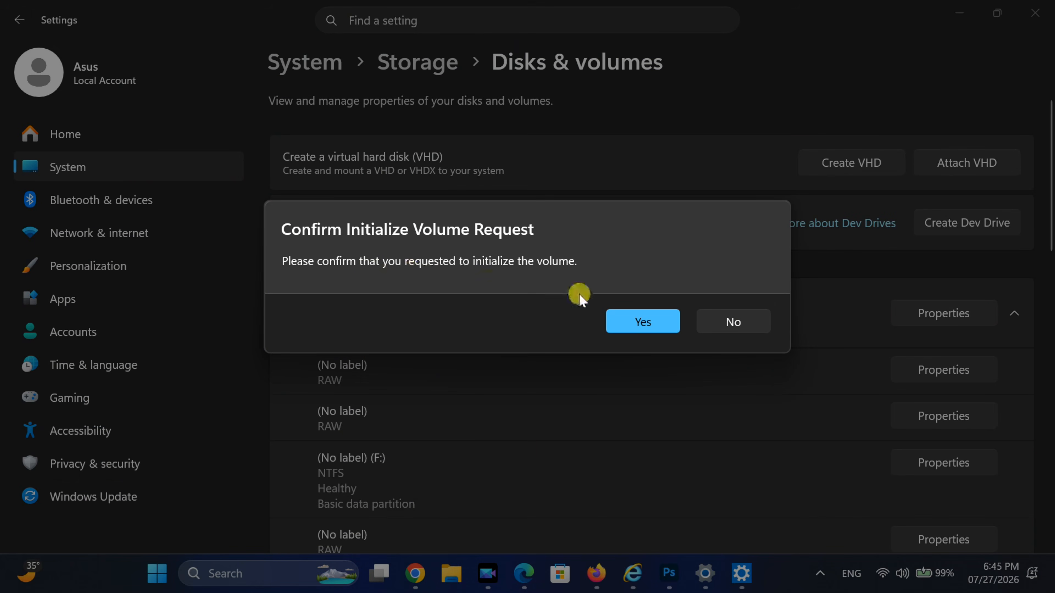
left_click(635, 326)
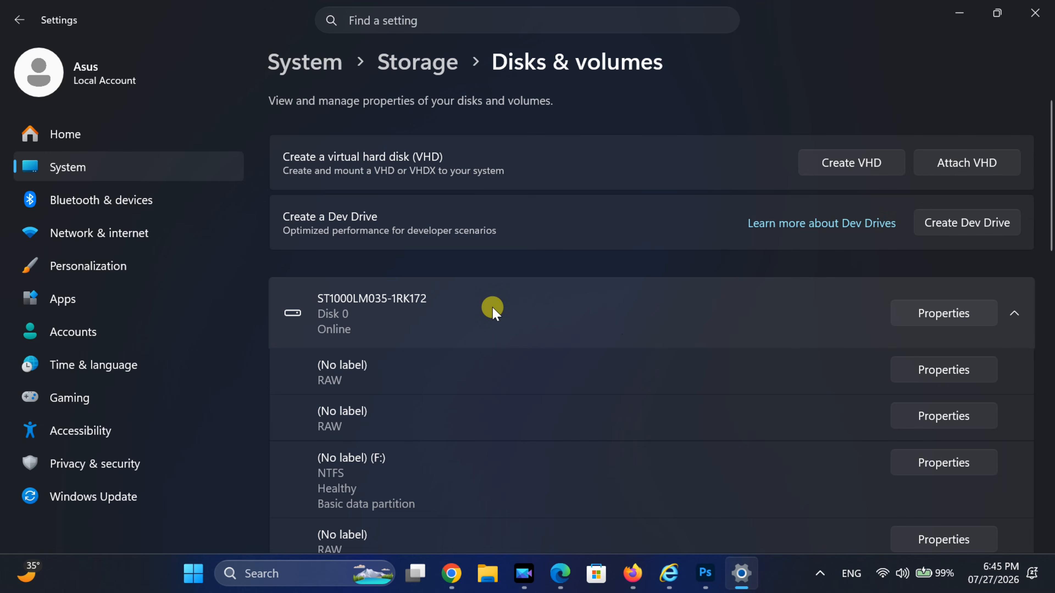
Step: Switch to File Explorer and check the new G: drive under This PC
left_click(488, 575)
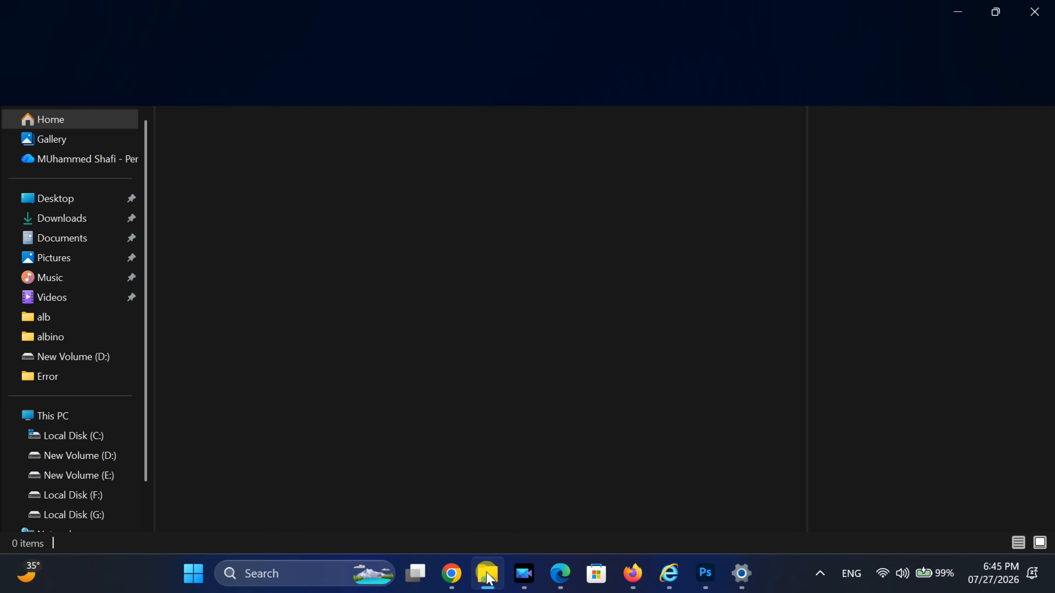
left_click(53, 417)
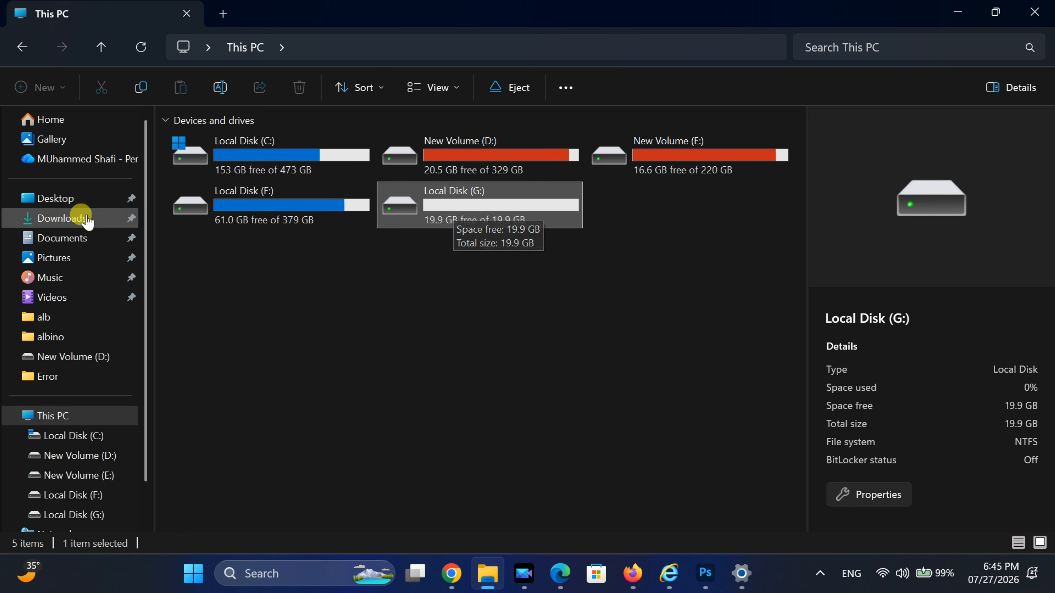
Step: Copy backup.pdf and Book1.pdf from the Documents folder
left_click(58, 236)
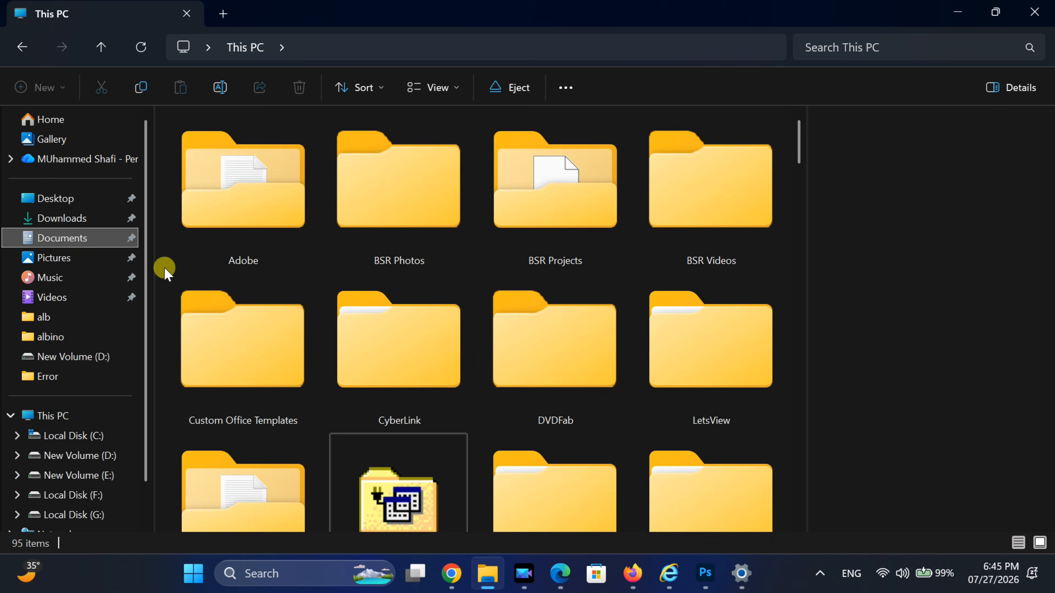
scroll(416, 416, "down", 10)
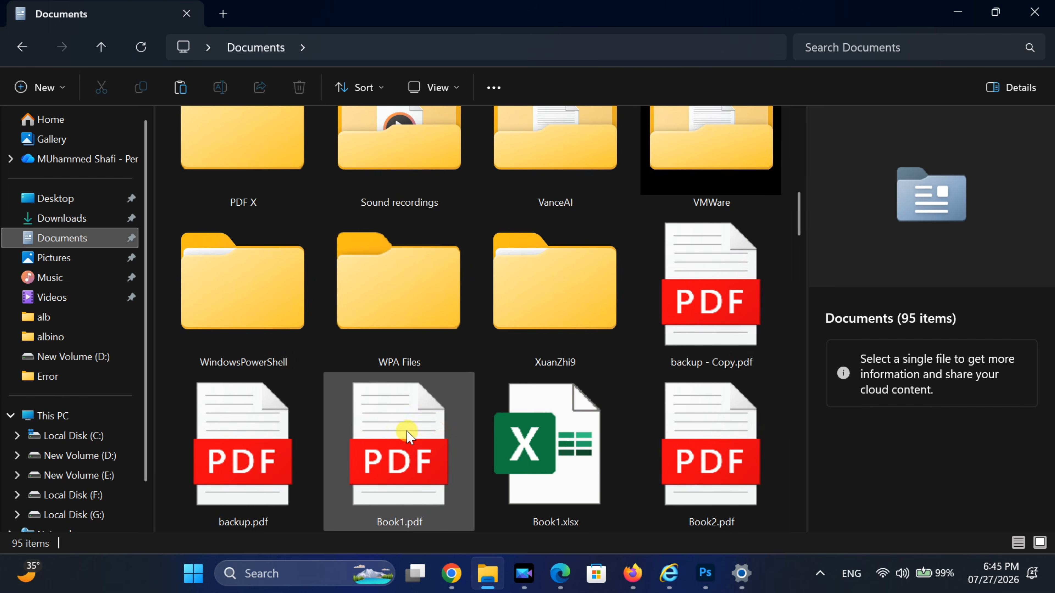
left_click(394, 435)
left_click(258, 442, "ctrl")
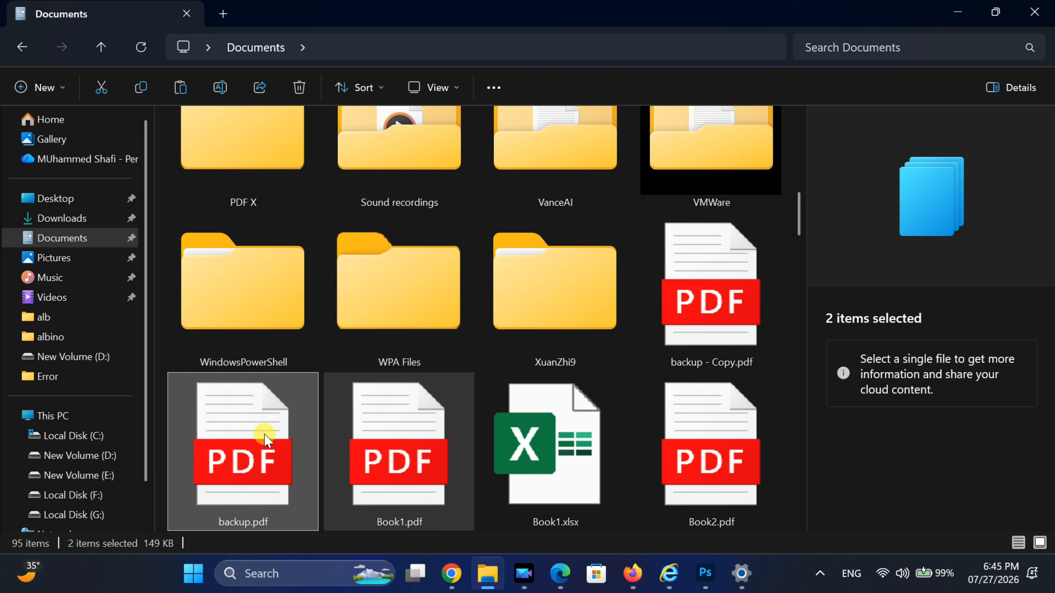
right_click(269, 427)
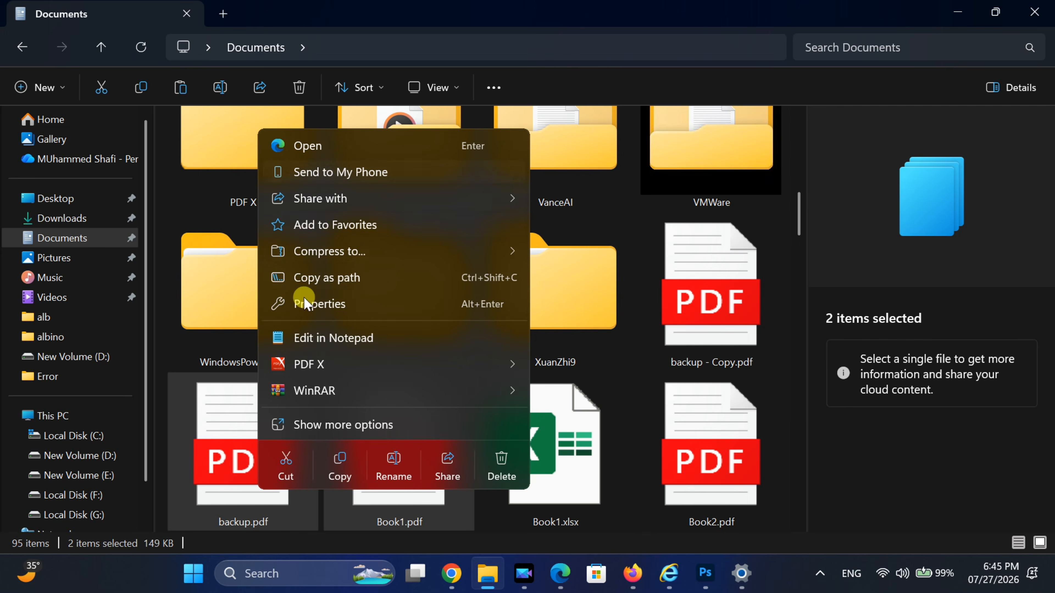
left_click(338, 461)
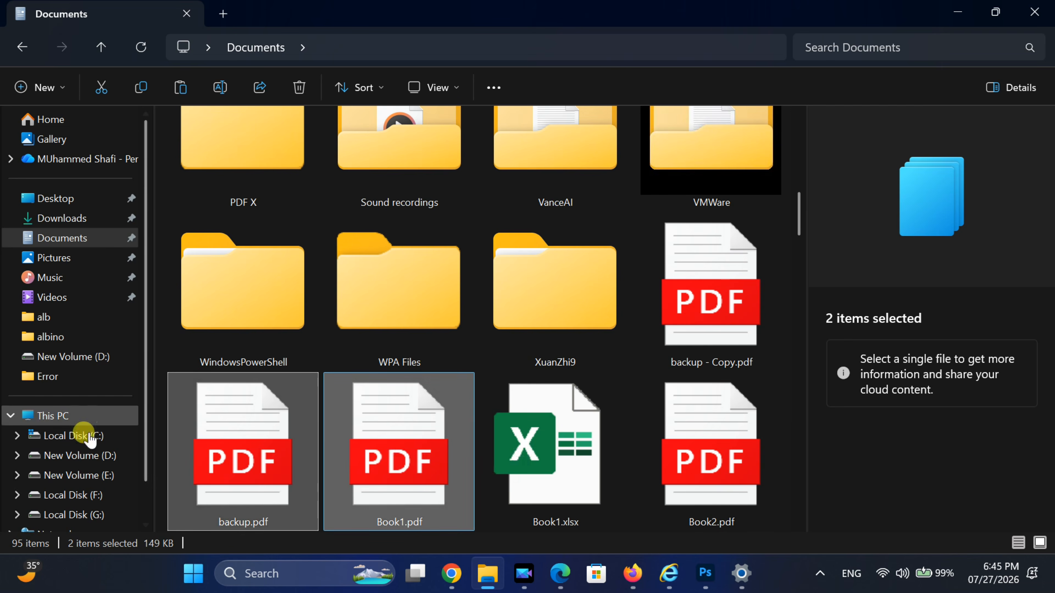
Step: Paste the two copied PDF files into the G: drive
left_click(88, 513)
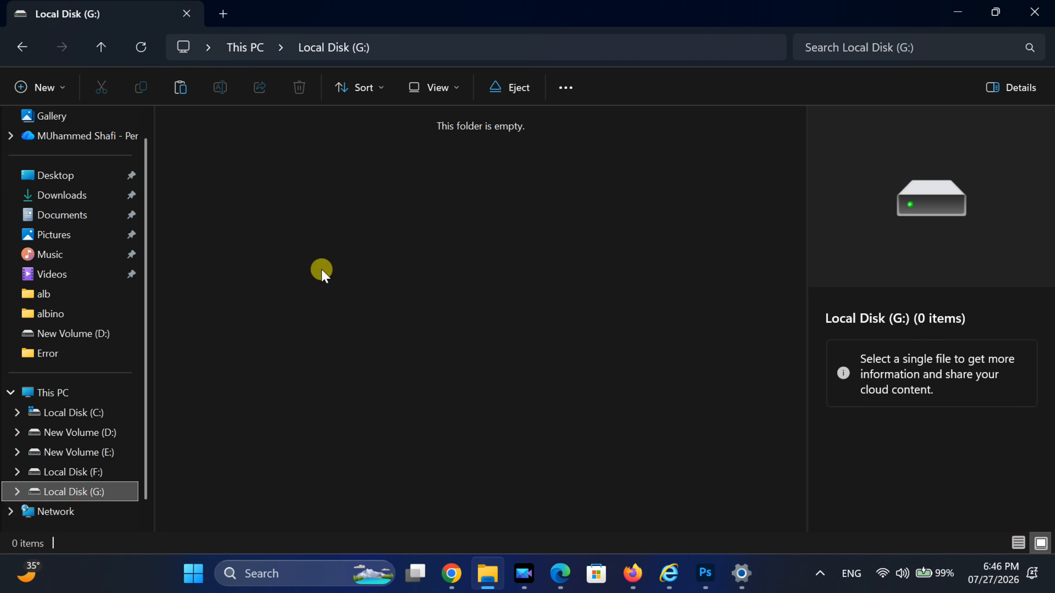
right_click(331, 217)
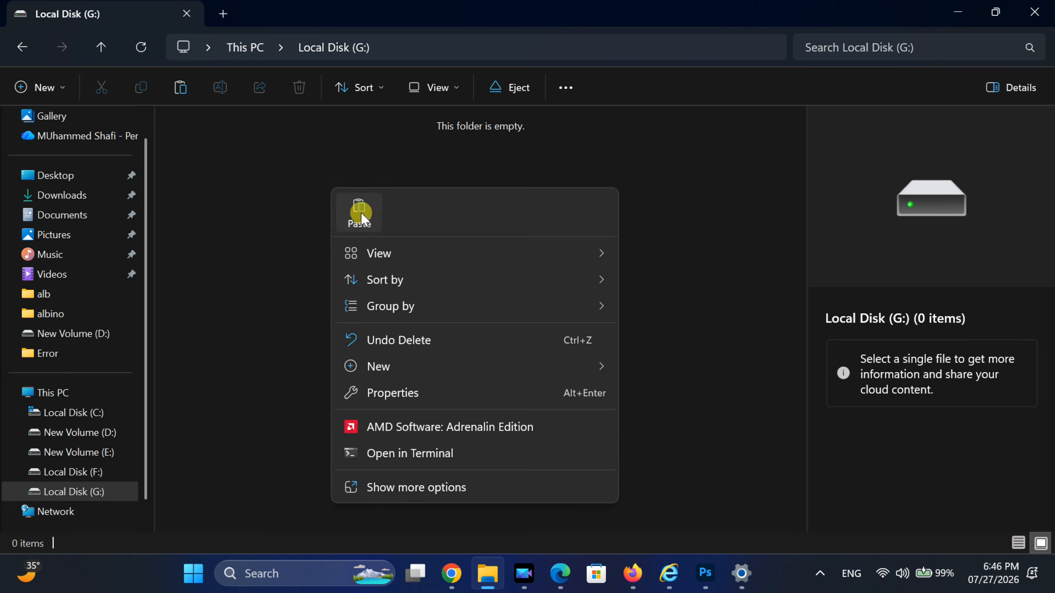
left_click(356, 208)
left_click(403, 220)
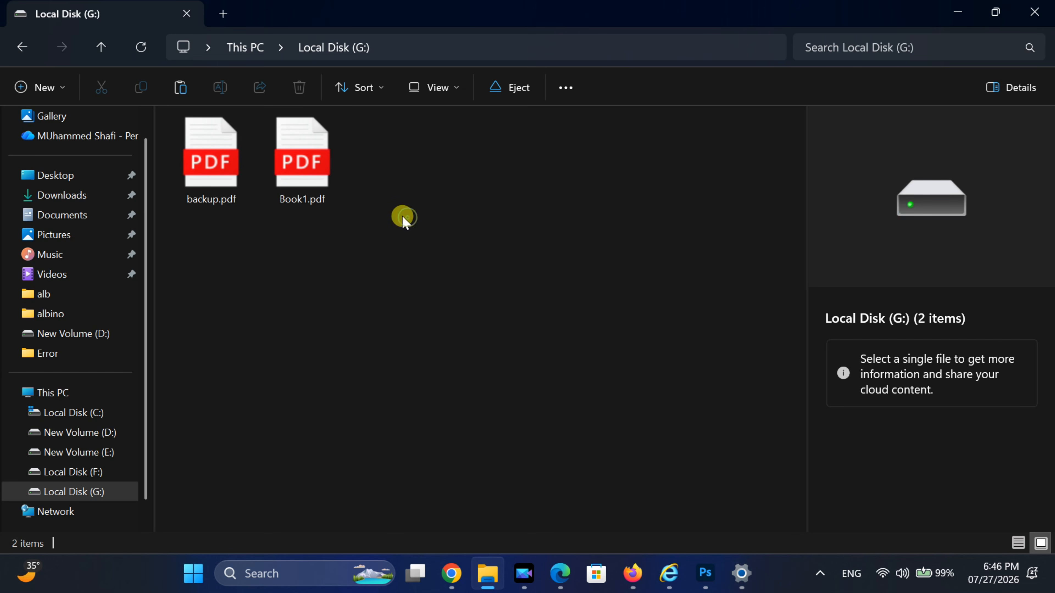
Step: Open Disk Management, examine how the virtual disk with the G: volume is listed among the disks, and close it
left_click(196, 576)
right_click(196, 576)
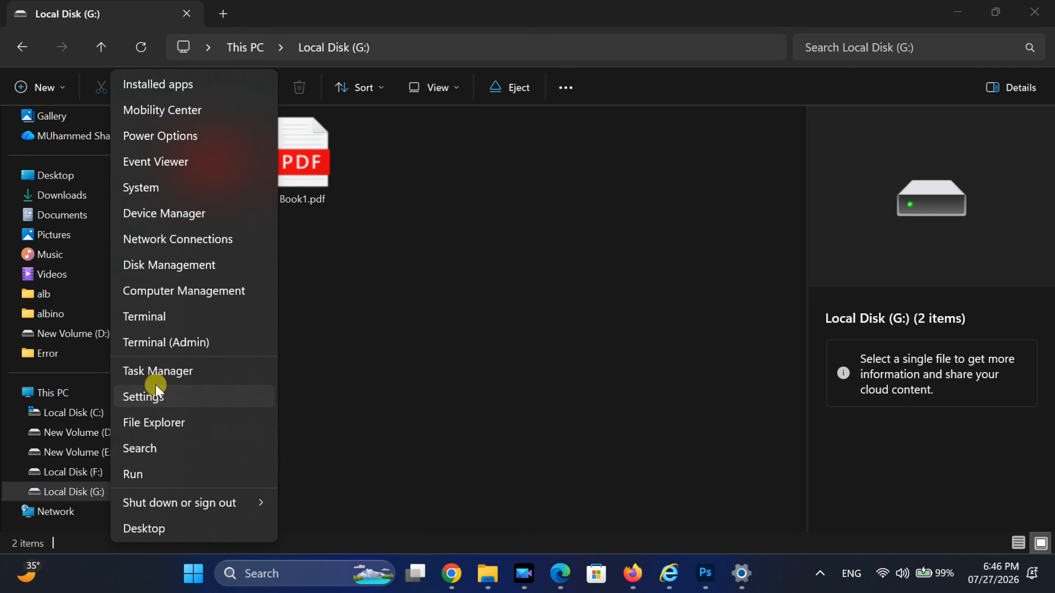
left_click(157, 266)
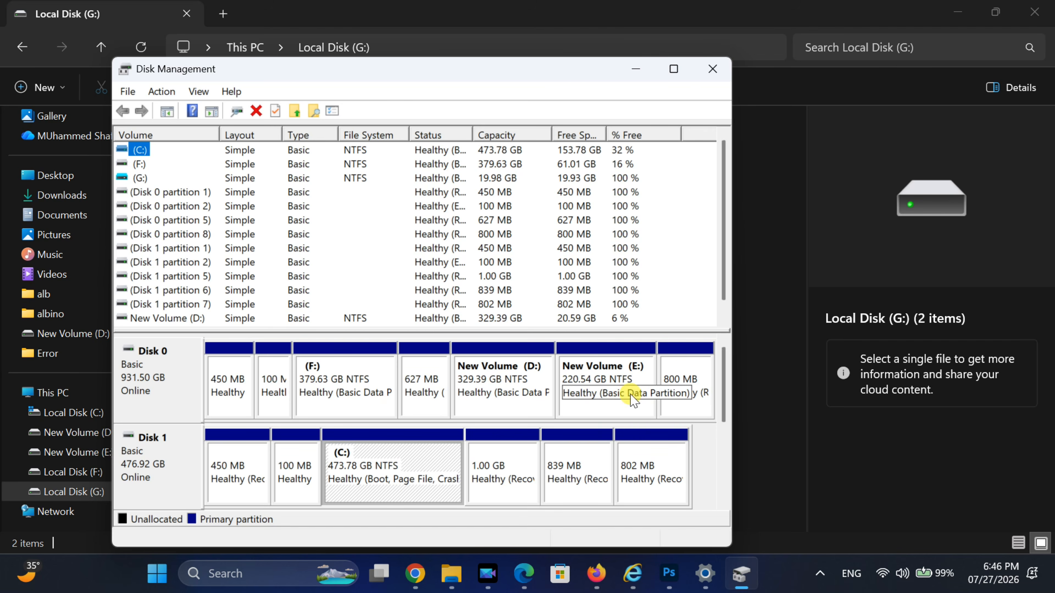
left_click_drag(723, 382, 723, 427)
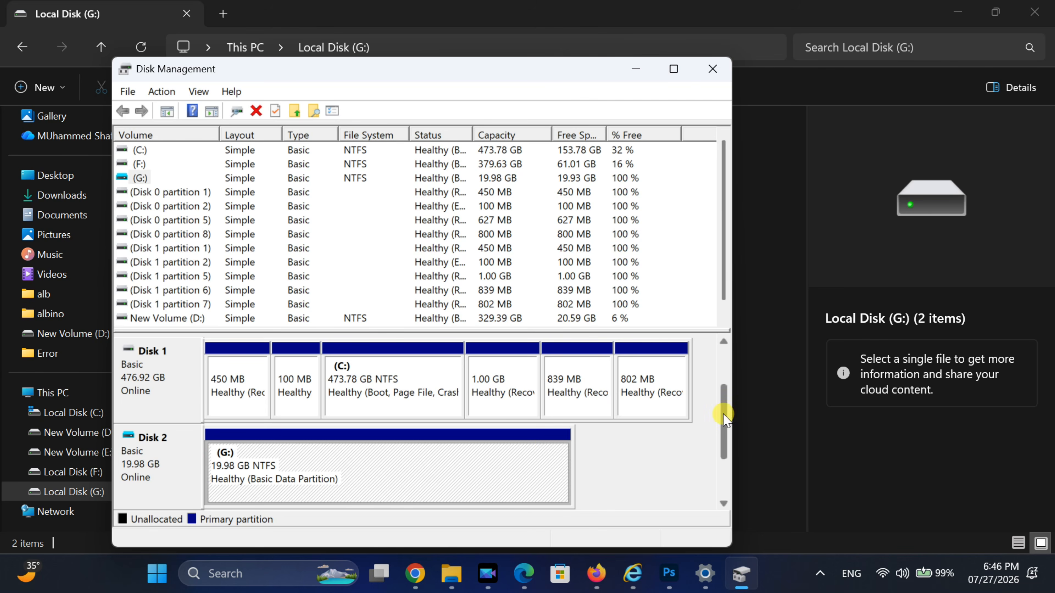
left_click_drag(723, 417, 732, 341)
left_click_drag(724, 409, 718, 505)
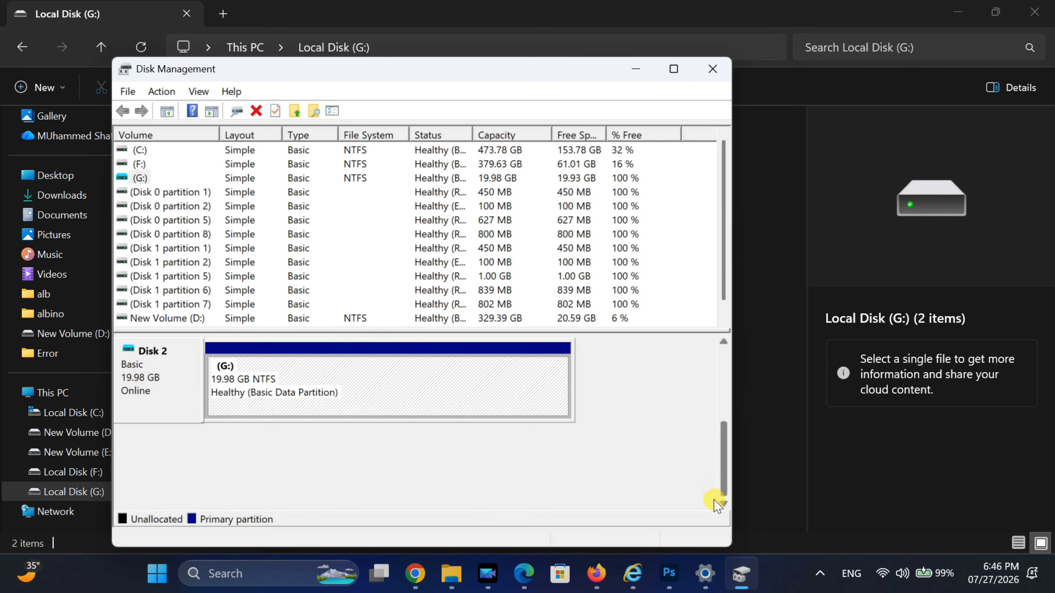
left_click(713, 69)
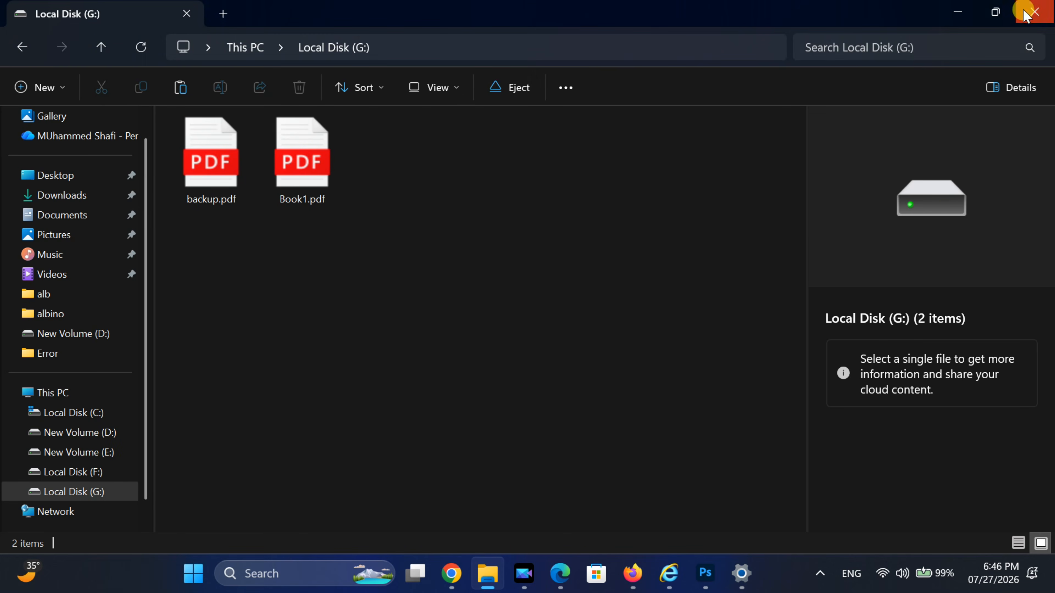
Step: Close the File Explorer and Settings windows
left_click(1024, 14)
scroll(935, 219, "up", 3)
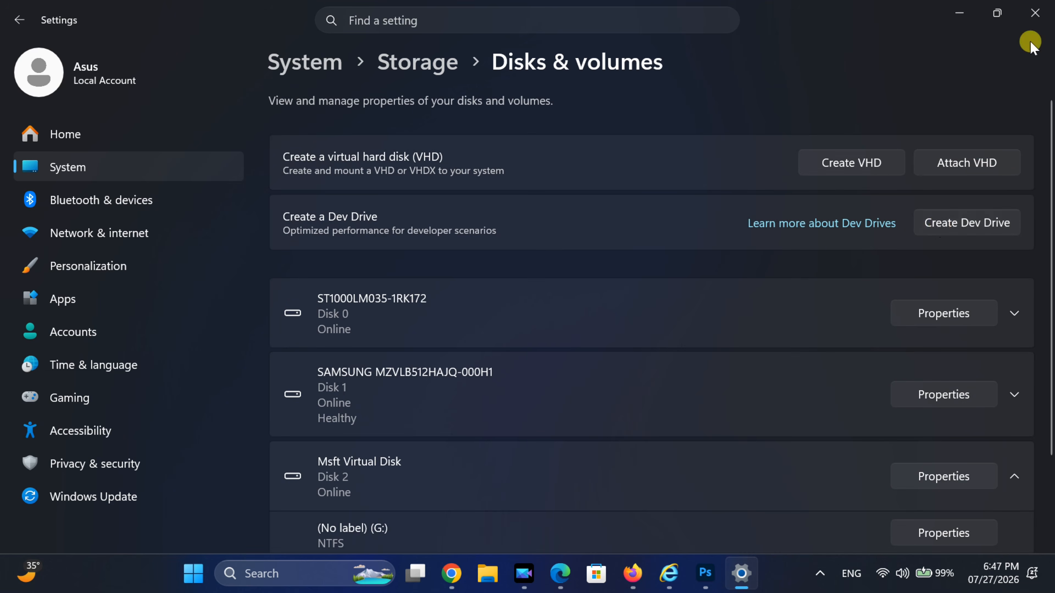
left_click(1035, 13)
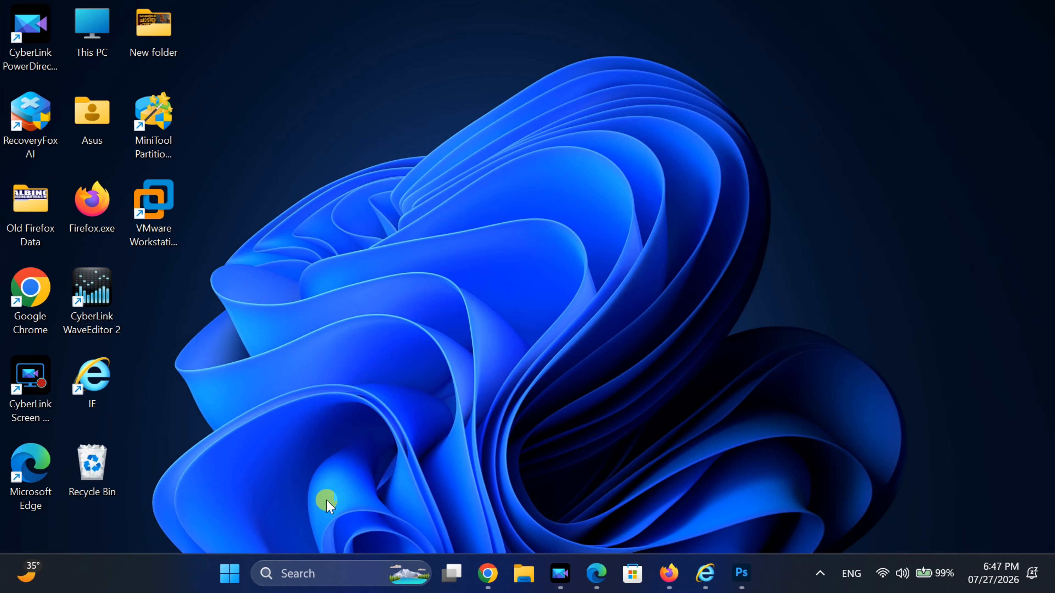
Step: Reopen Settings and go to the Disks & volumes page through the Dev Drive option in the advanced system settings
left_click(229, 573)
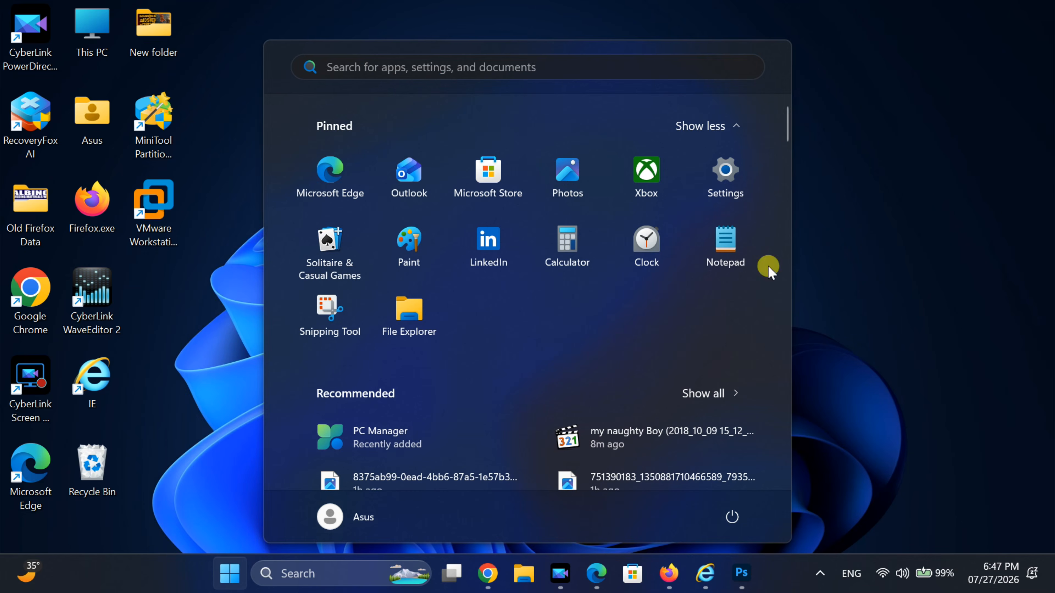
left_click(731, 178)
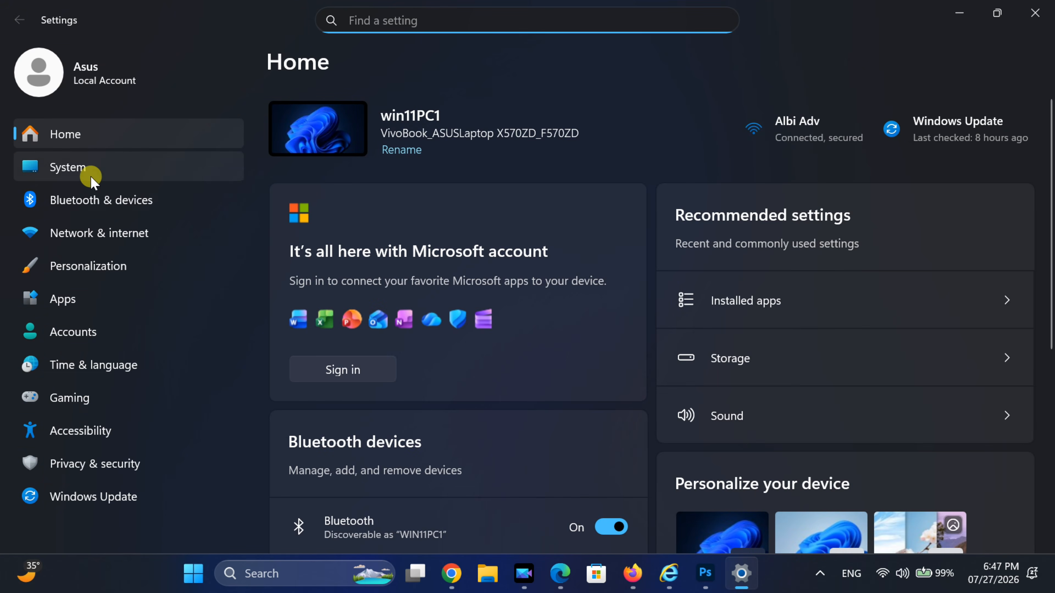
left_click(82, 173)
scroll(512, 337, "down", 5)
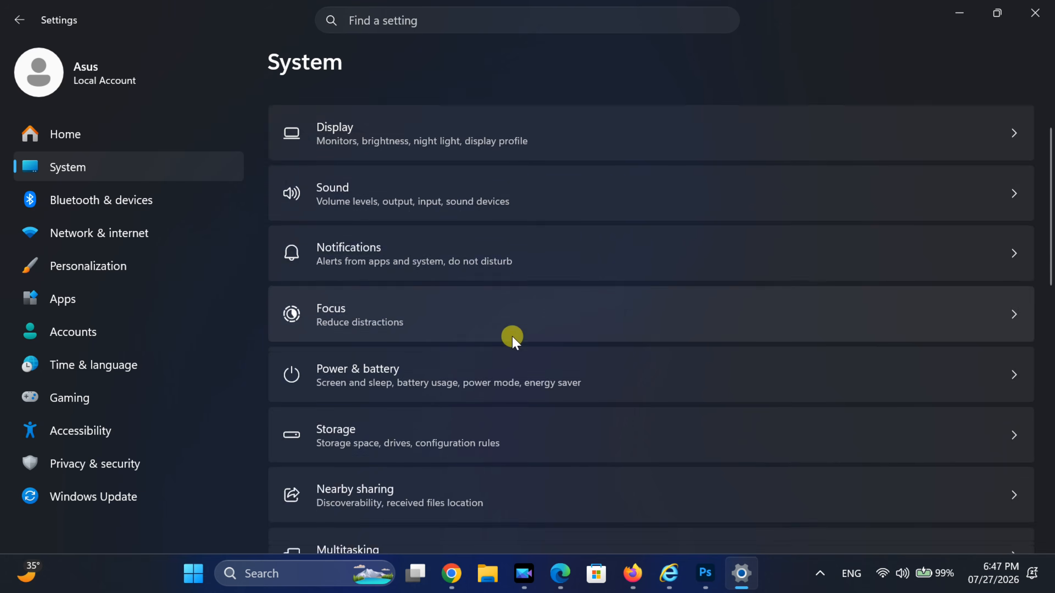
scroll(512, 337, "down", 3)
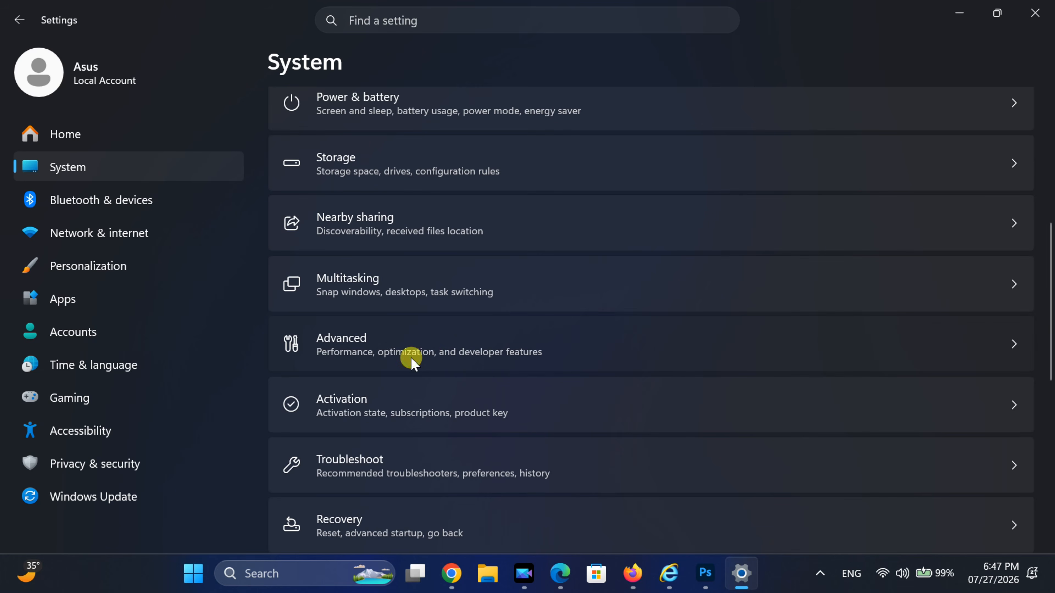
left_click(413, 362)
scroll(475, 359, "down", 3)
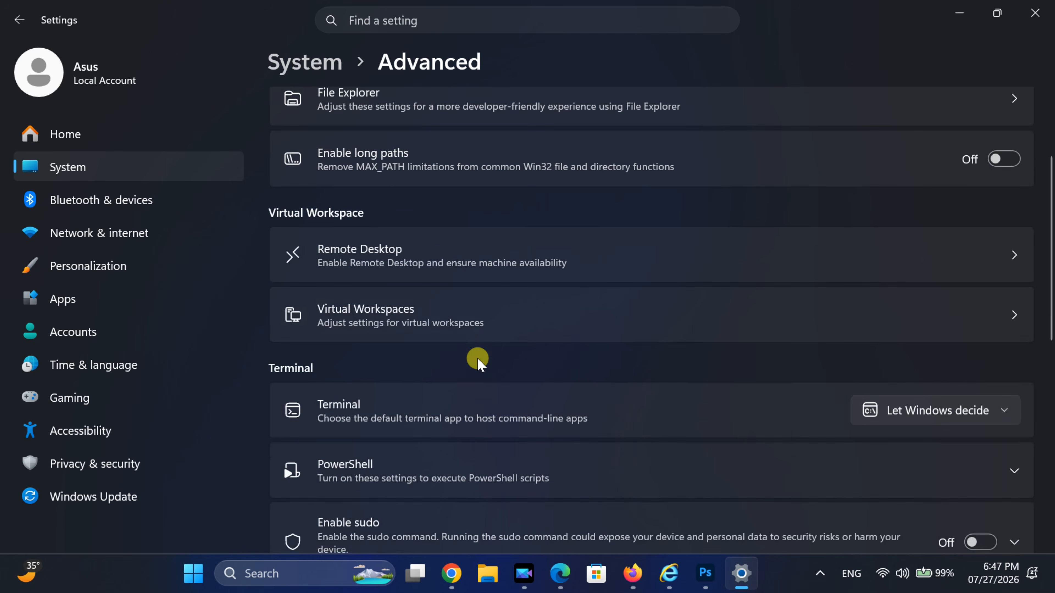
scroll(477, 361, "down", 10)
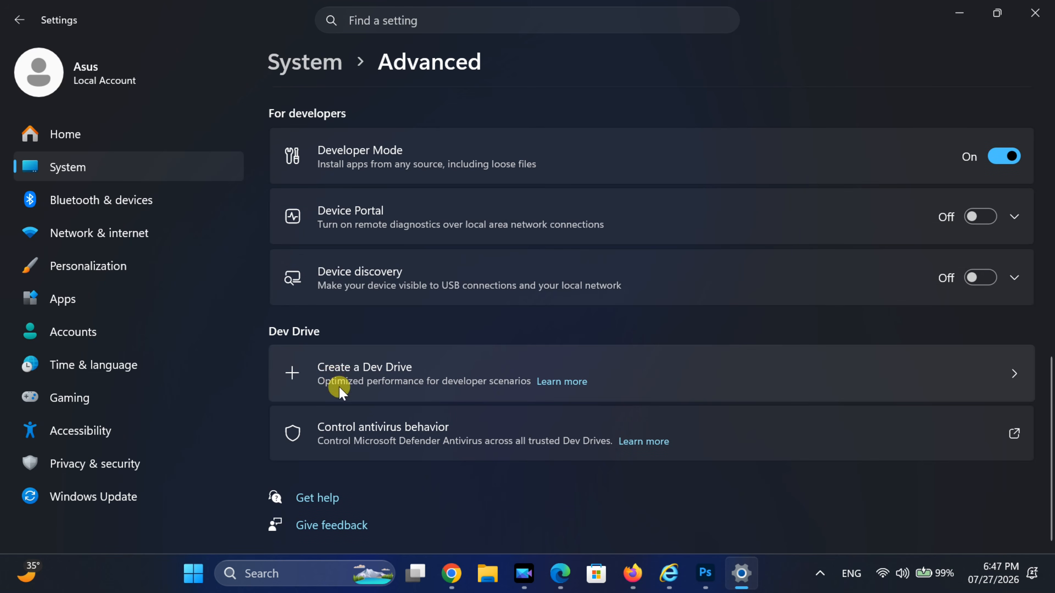
left_click(405, 385)
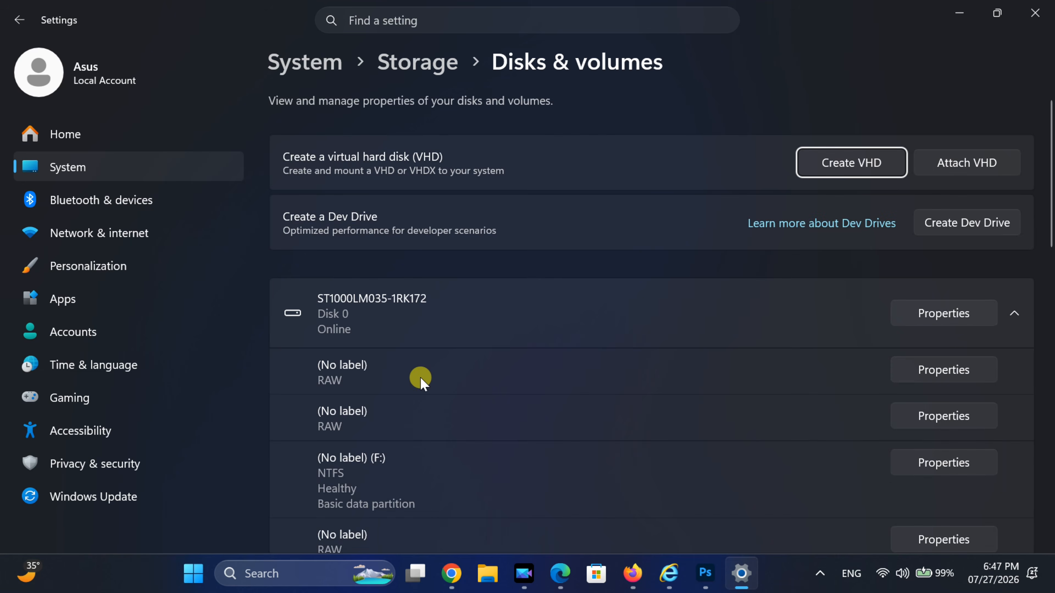
Step: Open the properties of the Msft Virtual Disk and detach its VHD, approving both confirmation requests
scroll(421, 378, "down", 12)
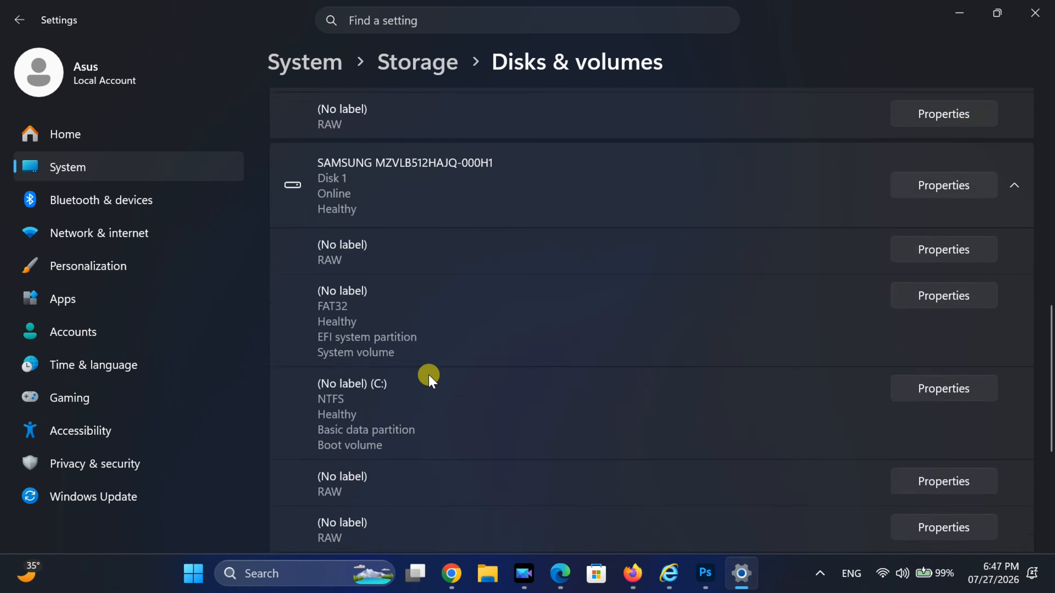
scroll(427, 377, "down", 6)
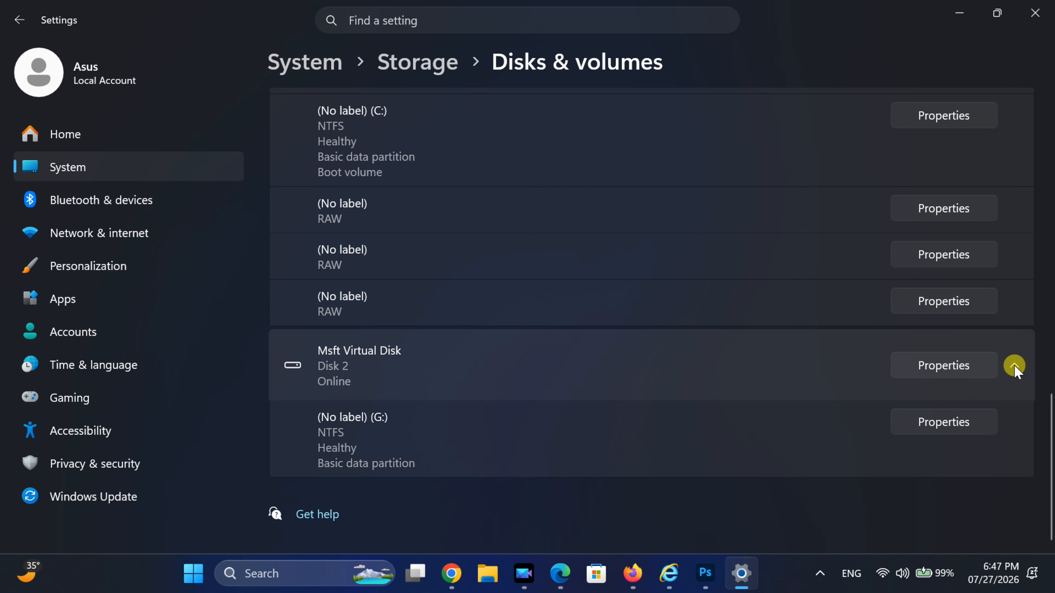
left_click(948, 368)
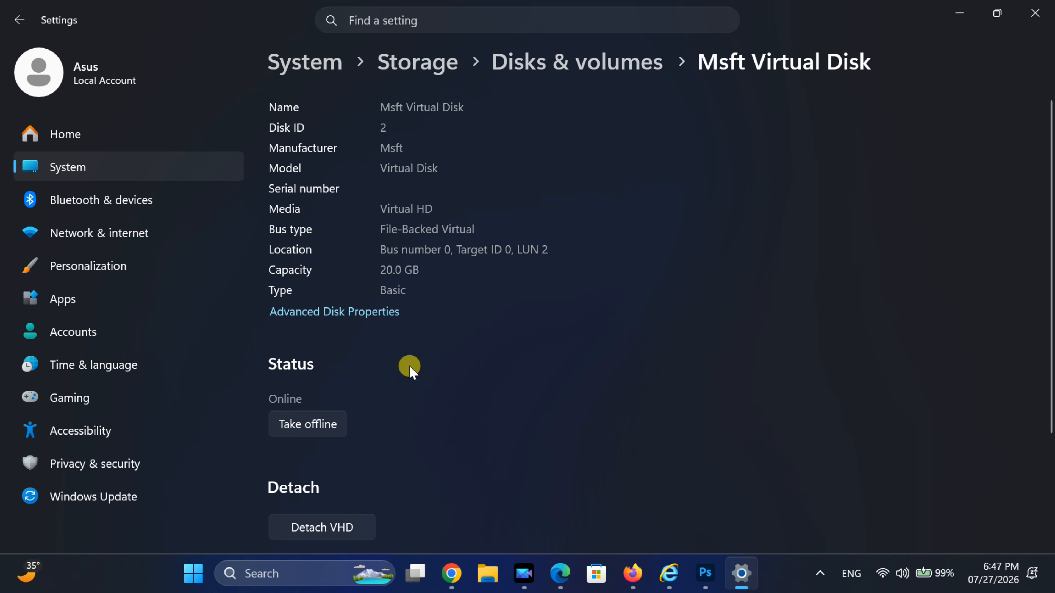
scroll(409, 365, "down", 3)
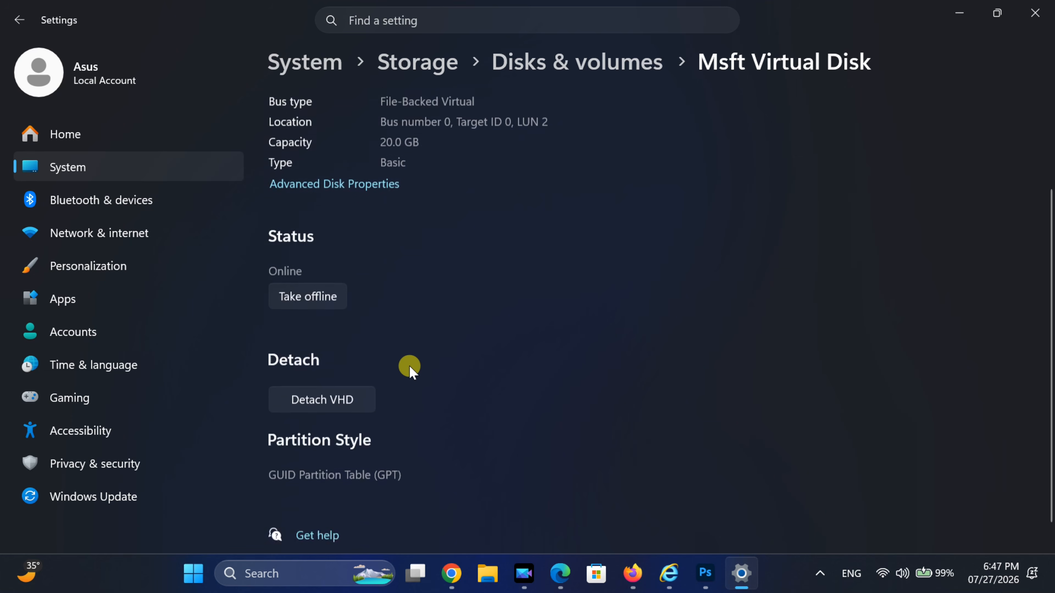
left_click(322, 389)
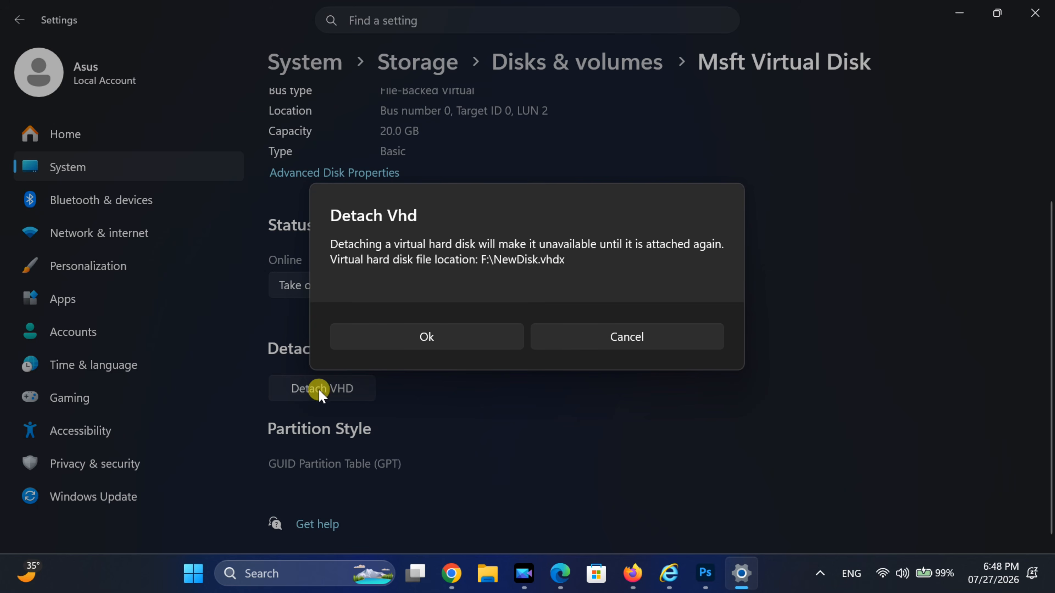
left_click(444, 338)
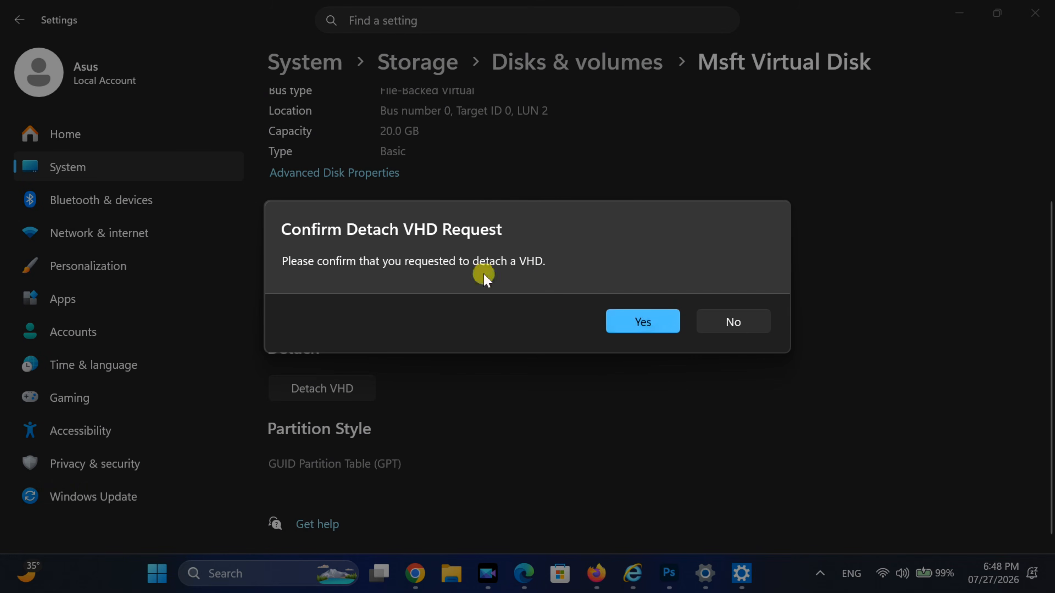
left_click(636, 323)
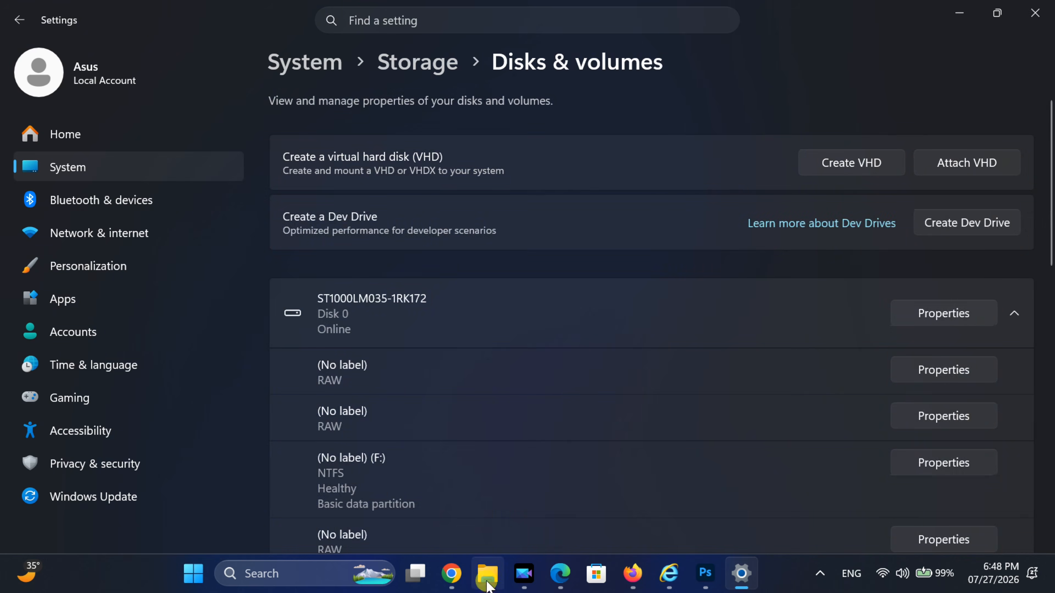
Step: Switch to File Explorer and check under This PC whether the G: drive is still listed
left_click(488, 576)
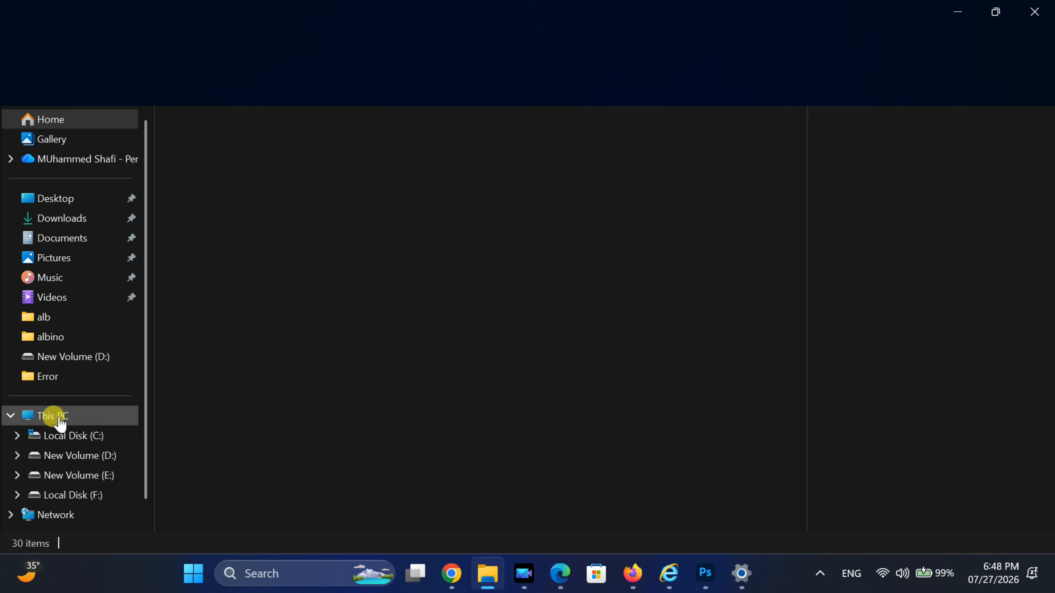
left_click(60, 416)
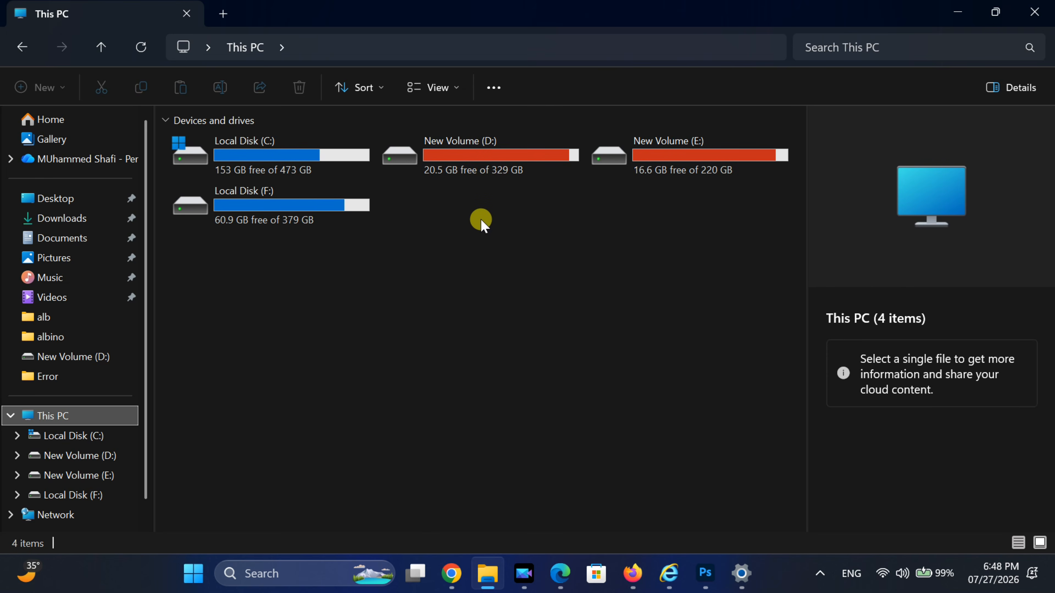
left_click(480, 218)
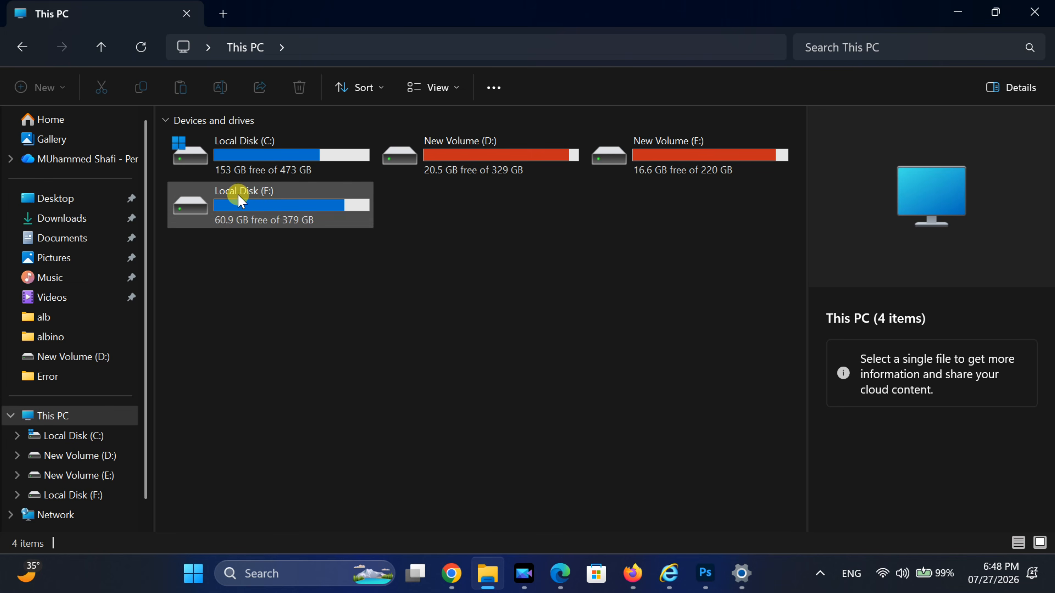
Step: Permanently delete NewDisk.vhdx from the F: drive, then close File Explorer and Settings
double_click(264, 206)
scroll(705, 372, "down", 2)
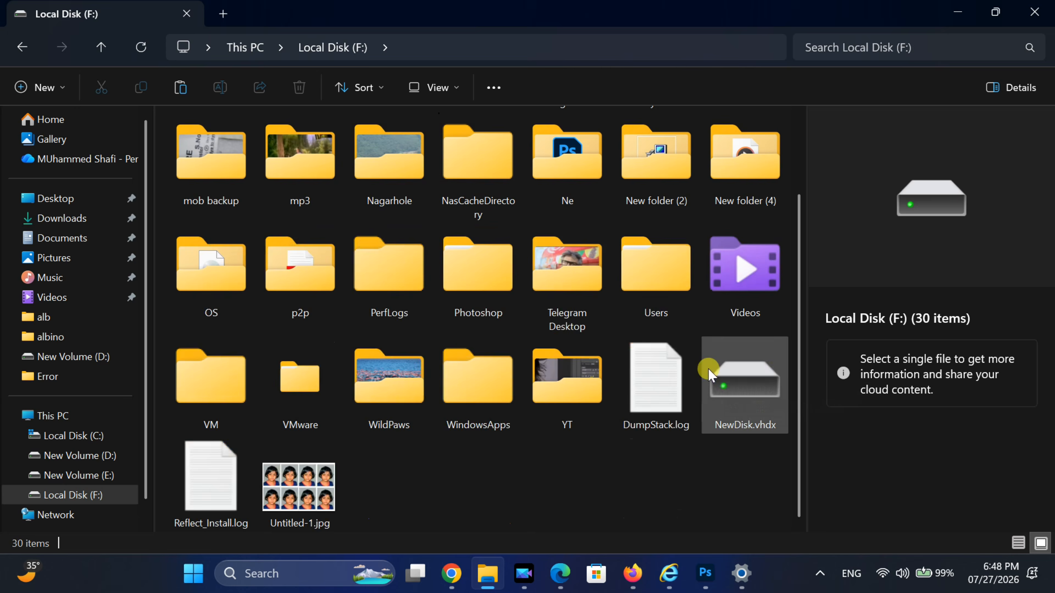
left_click(744, 401)
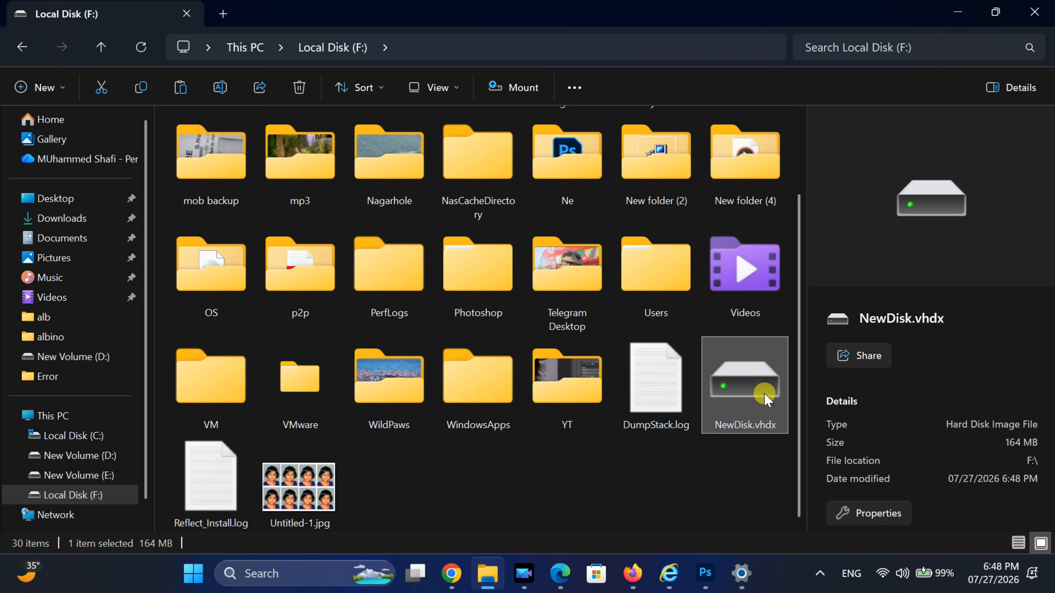
right_click(765, 398)
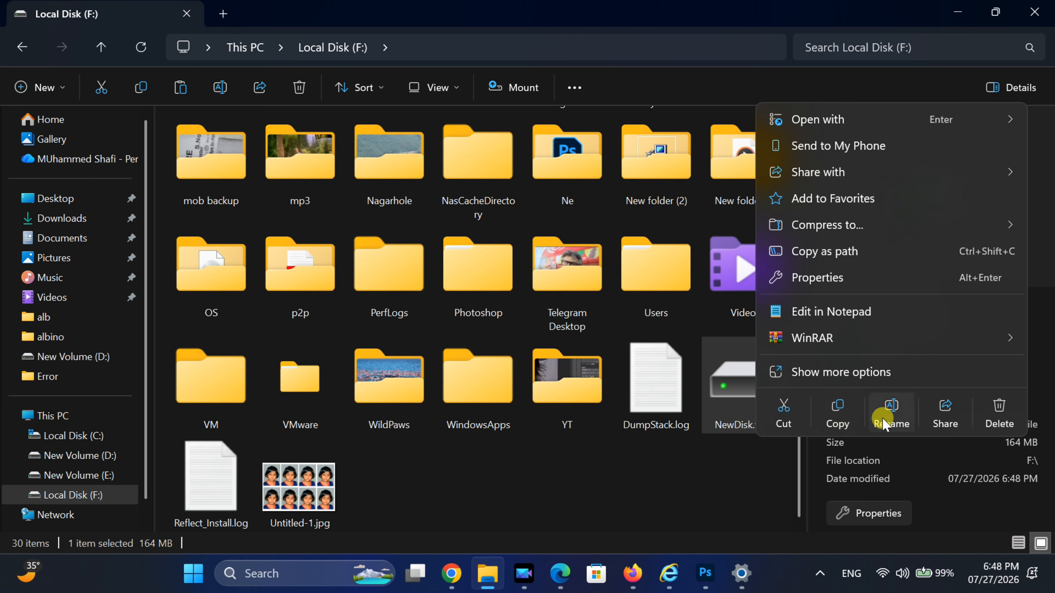
left_click(999, 415)
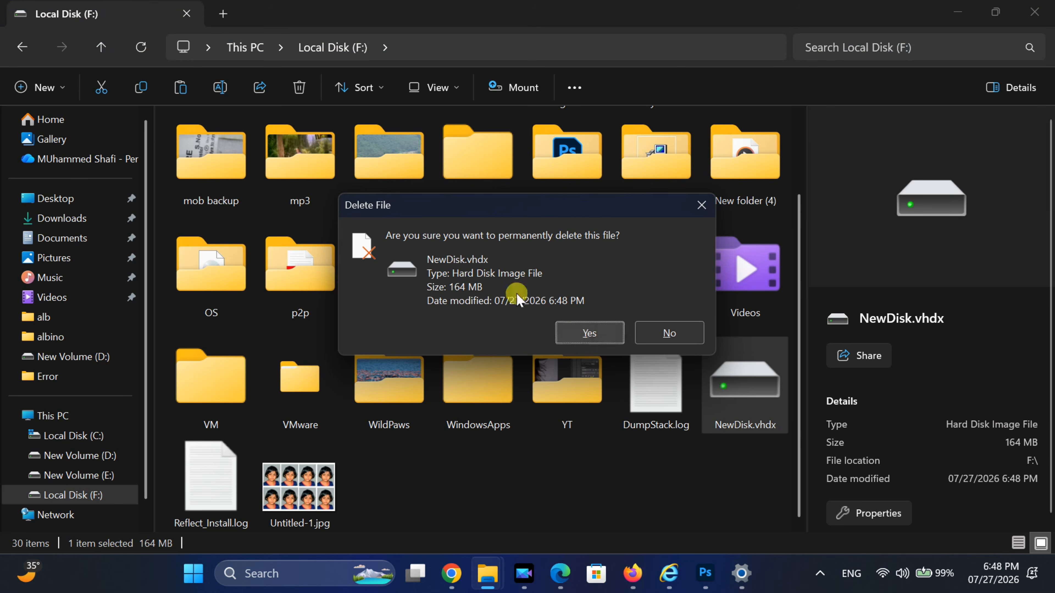
left_click(587, 332)
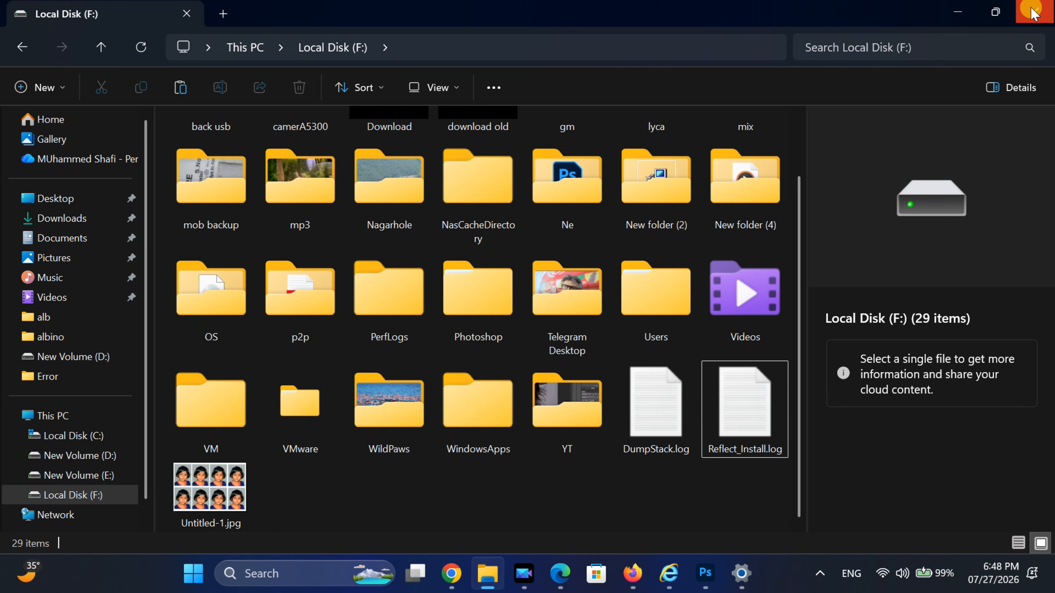
left_click(960, 12)
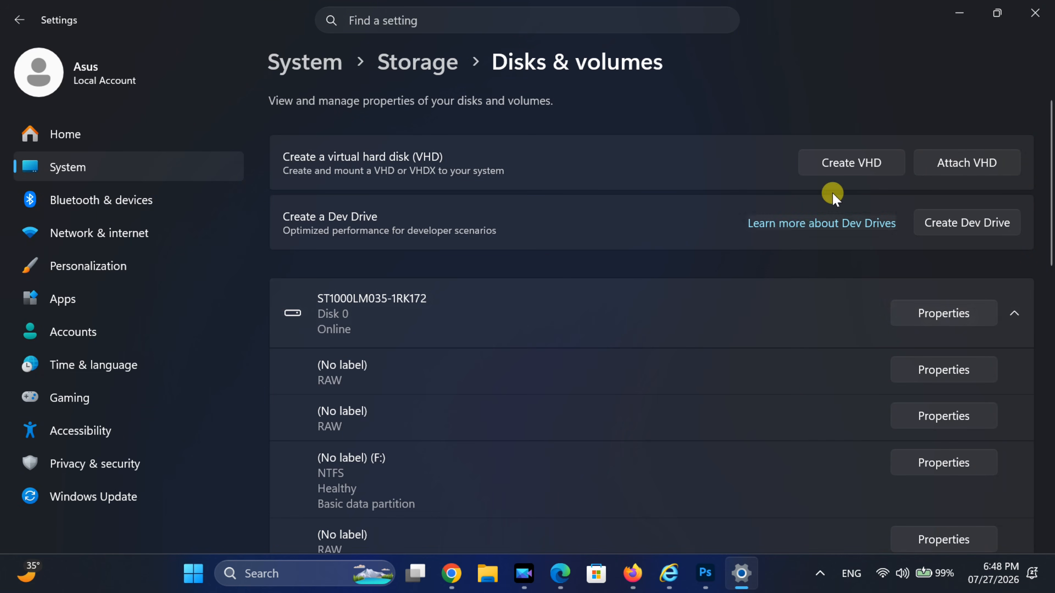
left_click(1035, 12)
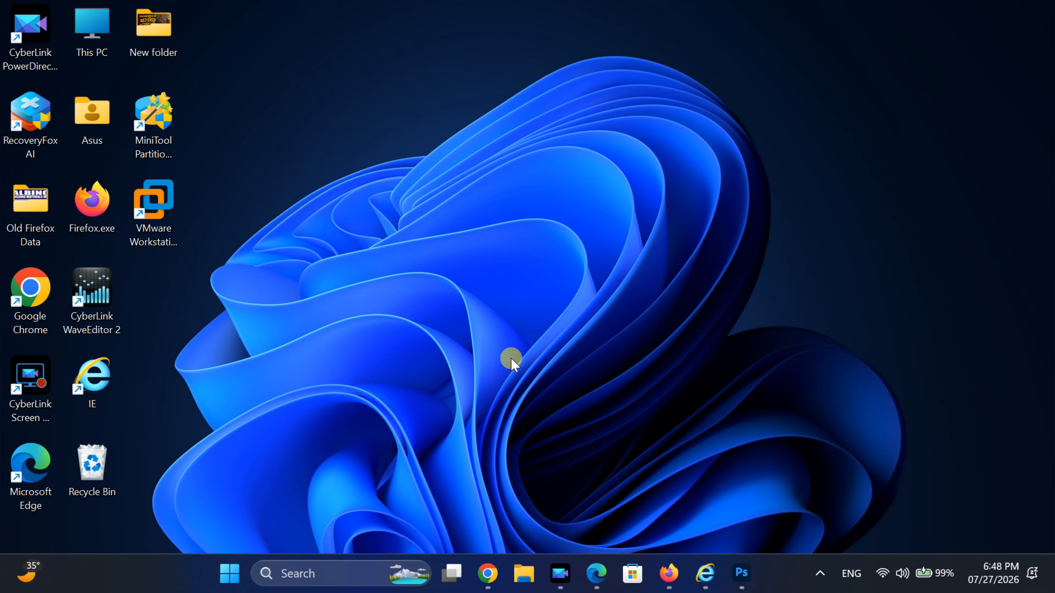